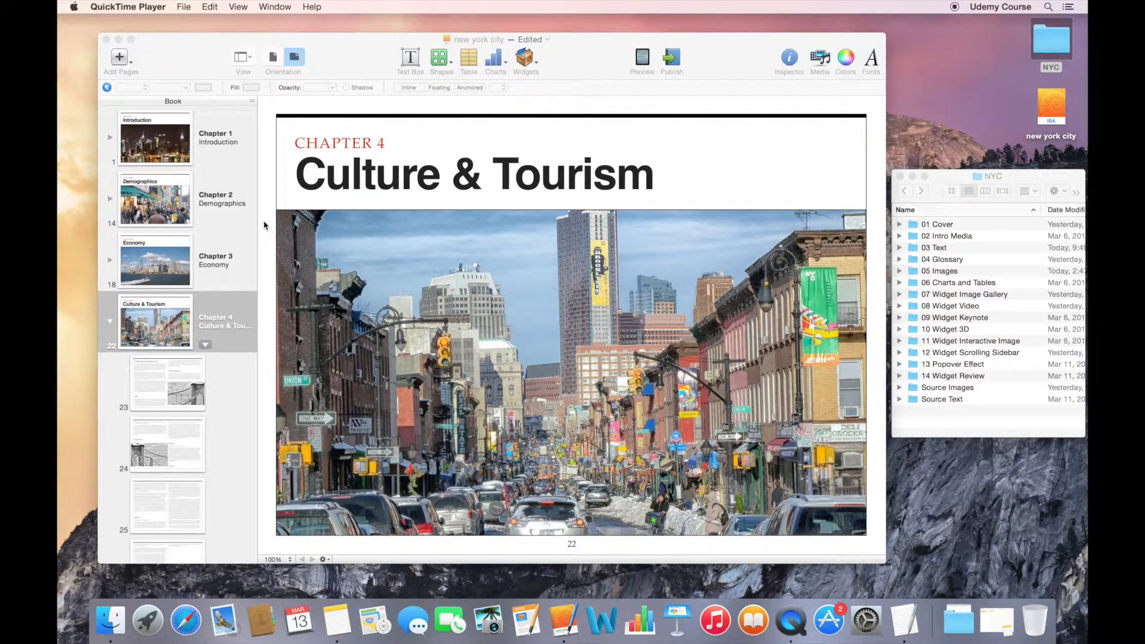
# Insert a Media widget on page 25 of Chapter 4 and place it at the head of the first text column
pyautogui.click(167, 488)
pyautogui.click(167, 489)
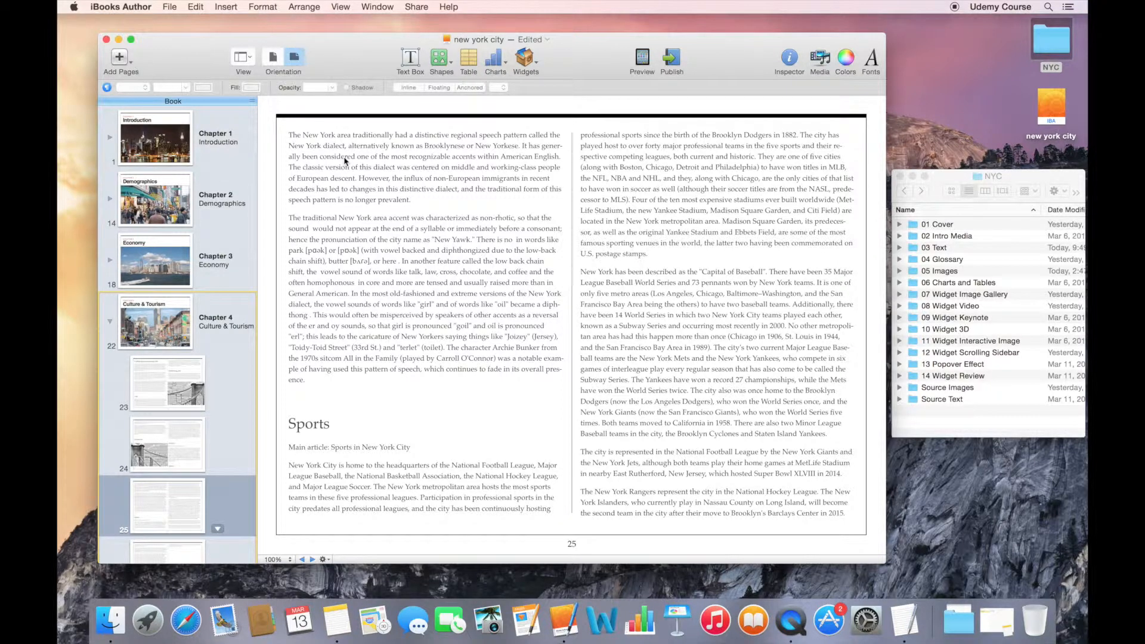
pyautogui.click(539, 62)
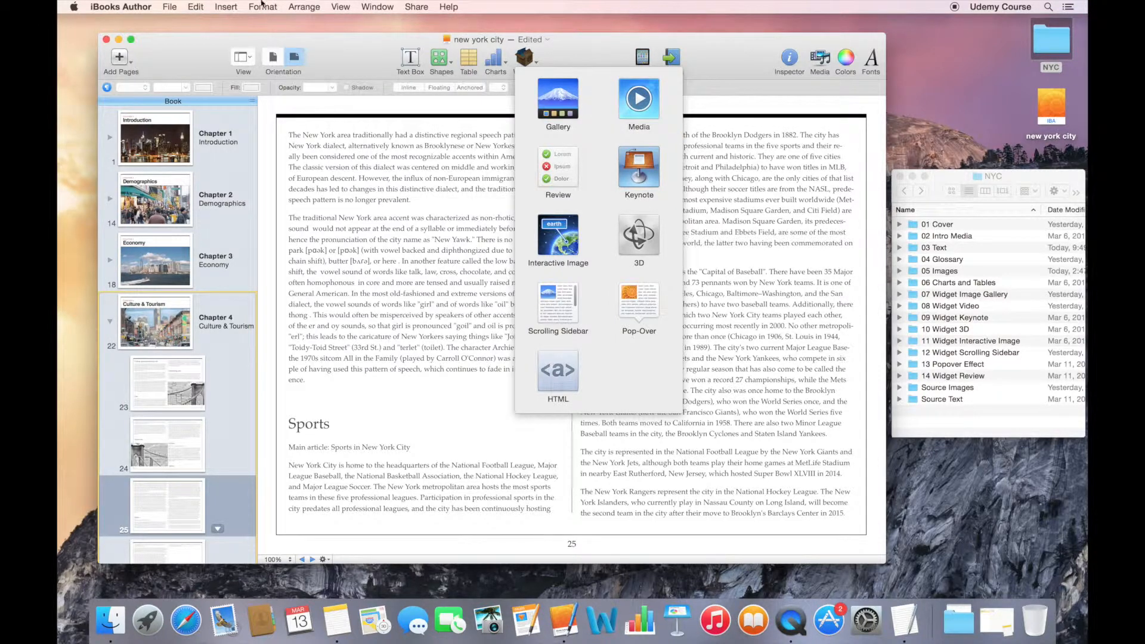
pyautogui.click(240, 6)
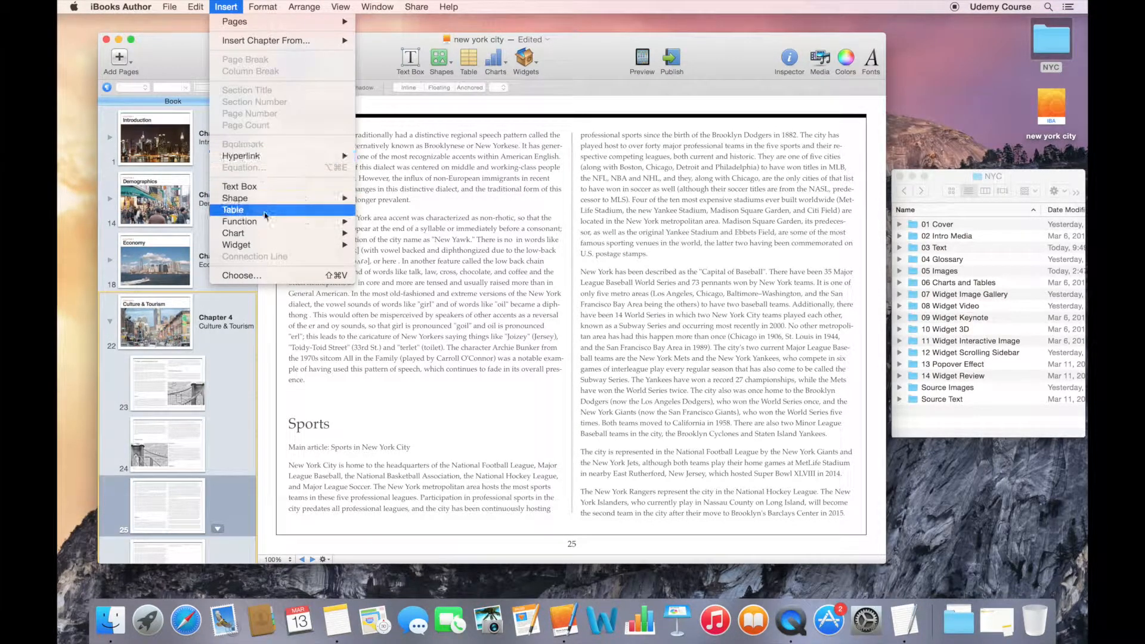
pyautogui.moveTo(322, 245)
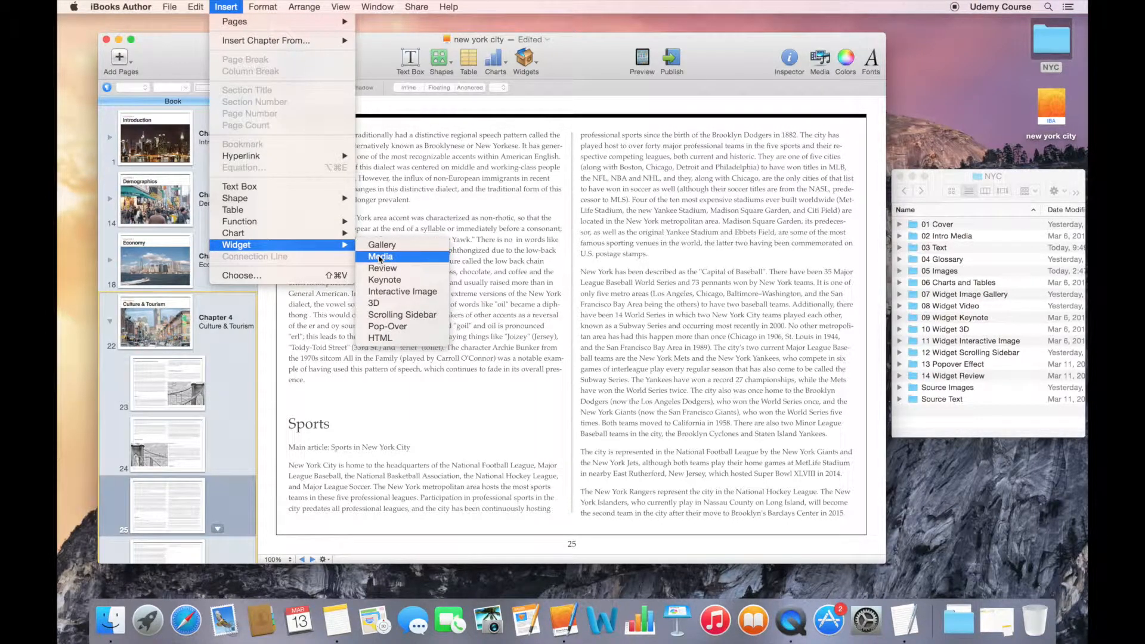
pyautogui.click(380, 257)
pyautogui.moveTo(539, 293); pyautogui.dragTo(684, 228)
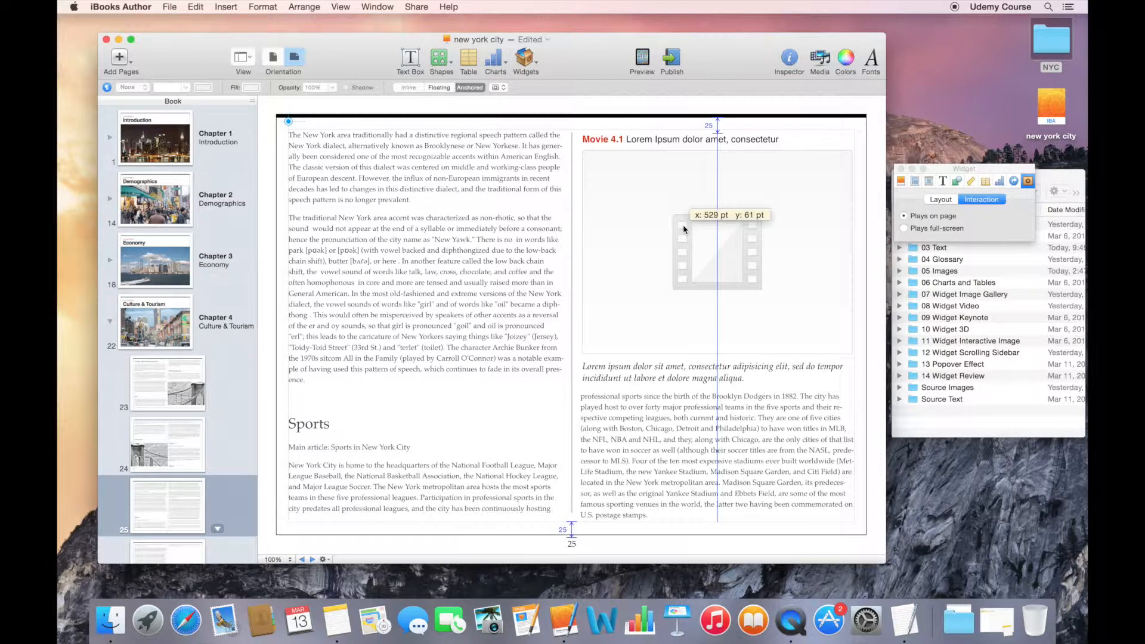
pyautogui.moveTo(683, 227); pyautogui.dragTo(394, 234)
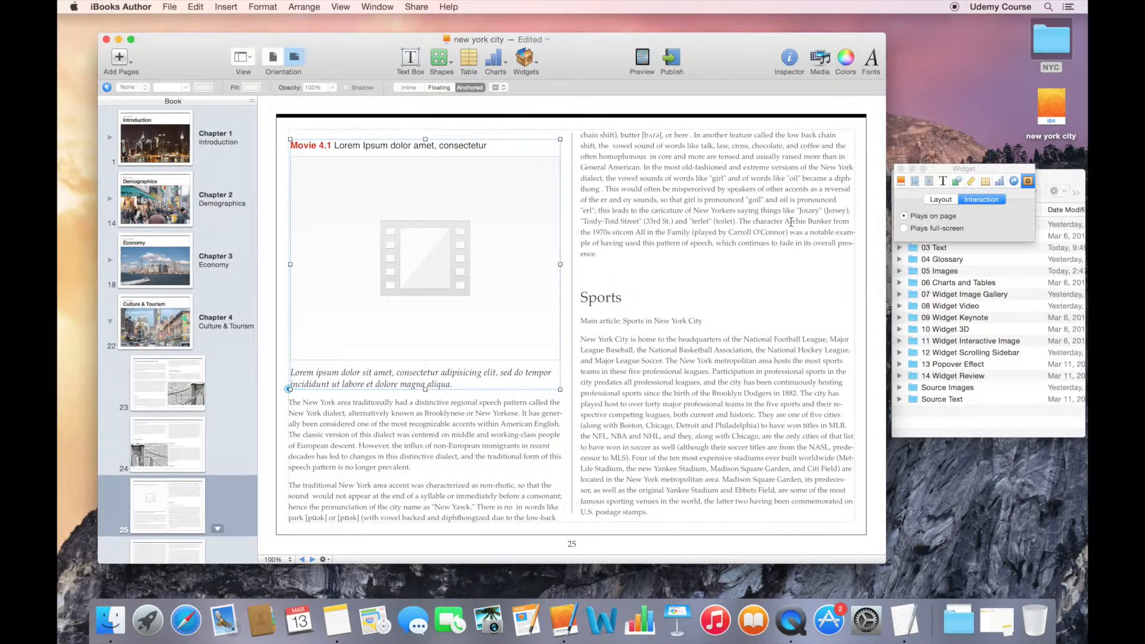
# Switch to Finder and place nyc-birdseye.mov from the 08 Widget Video folder into the media widget
pyautogui.click(1053, 179)
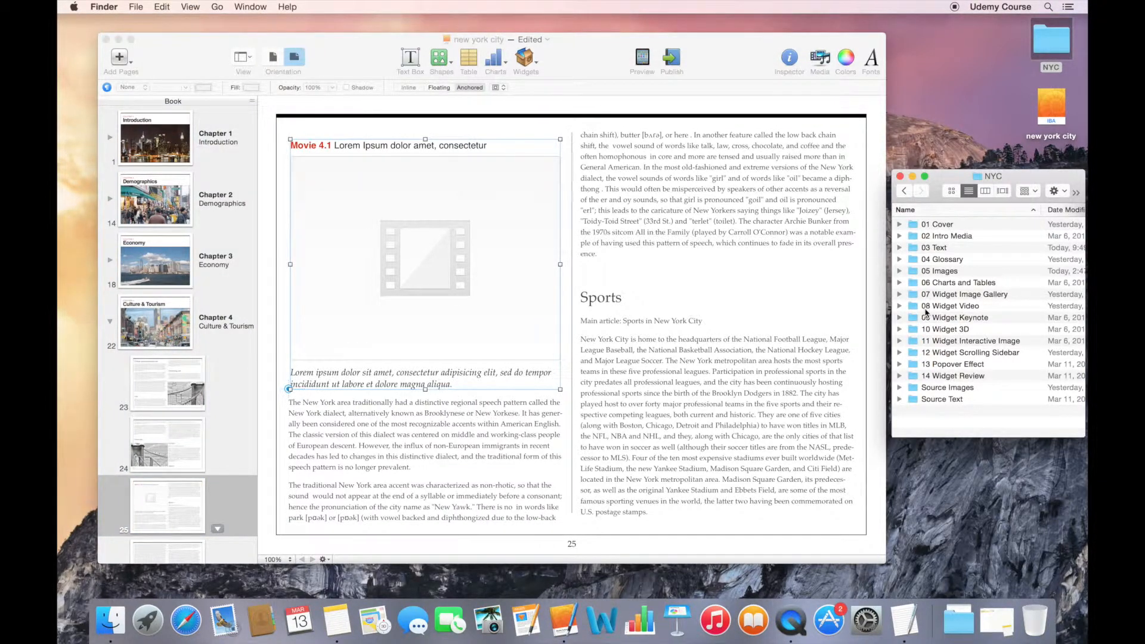
pyautogui.click(899, 306)
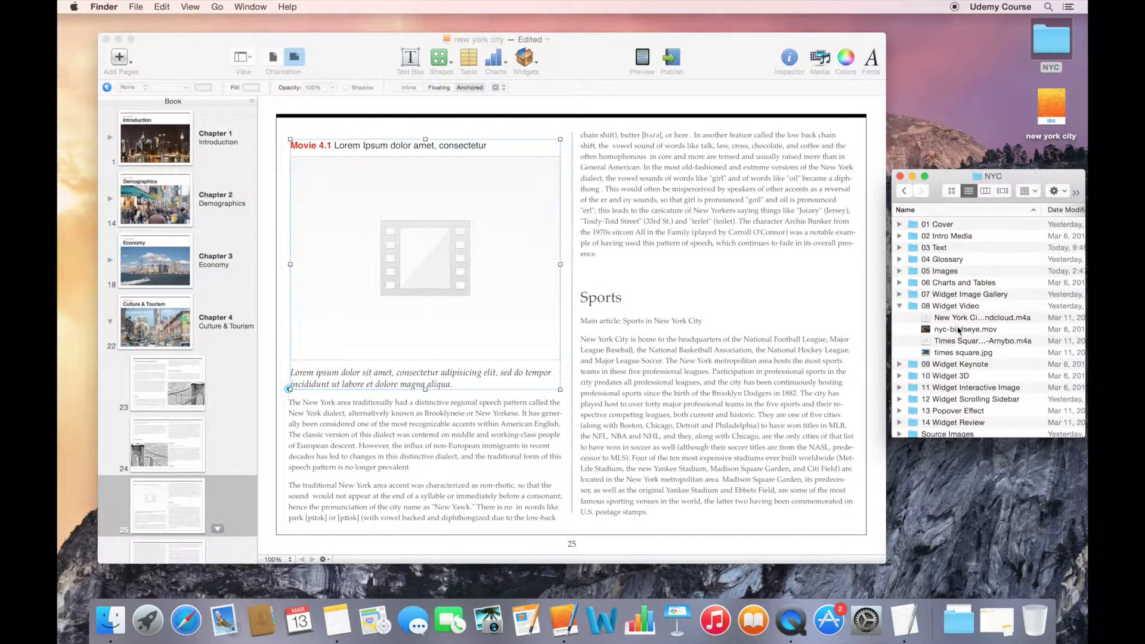
pyautogui.click(934, 330)
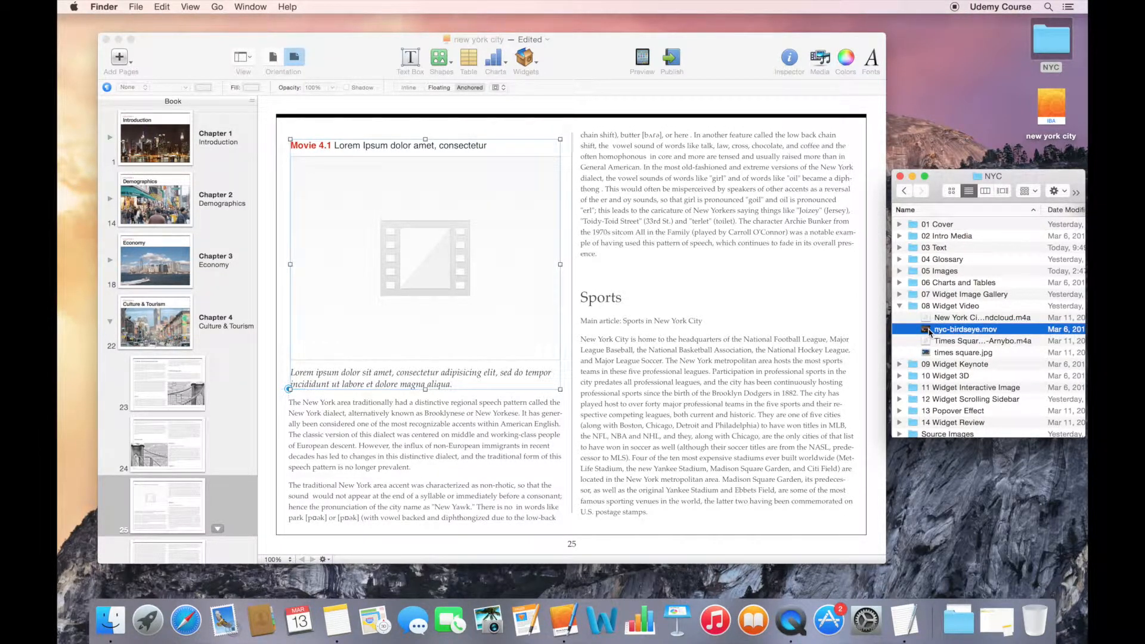
pyautogui.moveTo(929, 331); pyautogui.dragTo(502, 275)
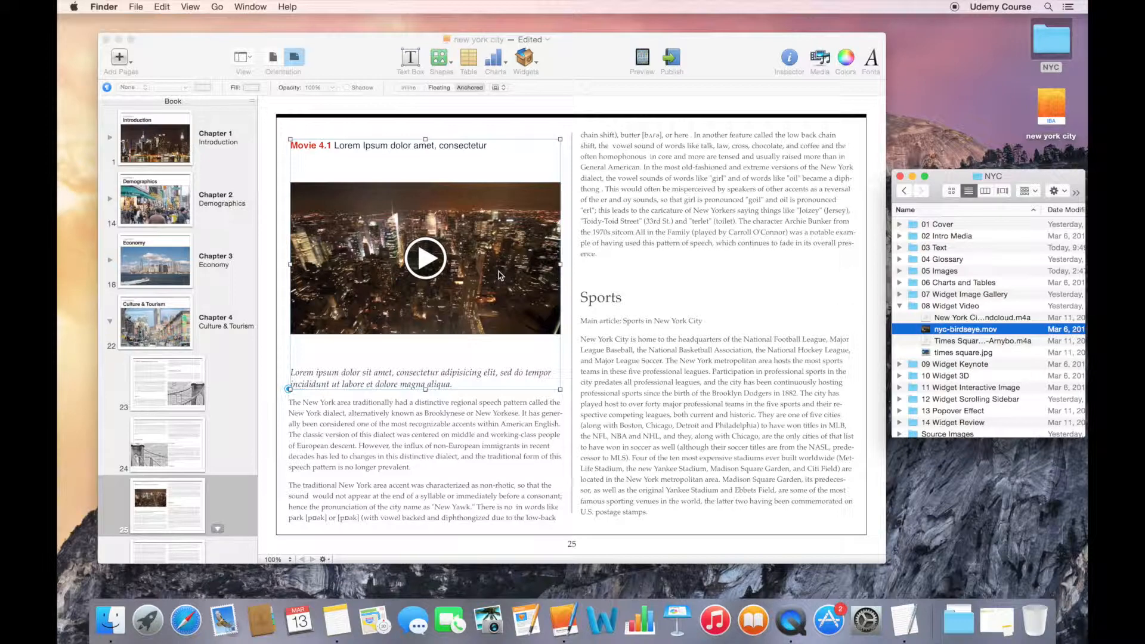
# Back in iBooks Author, set the movie widget's poster frame to about 3.74 seconds
pyautogui.click(790, 58)
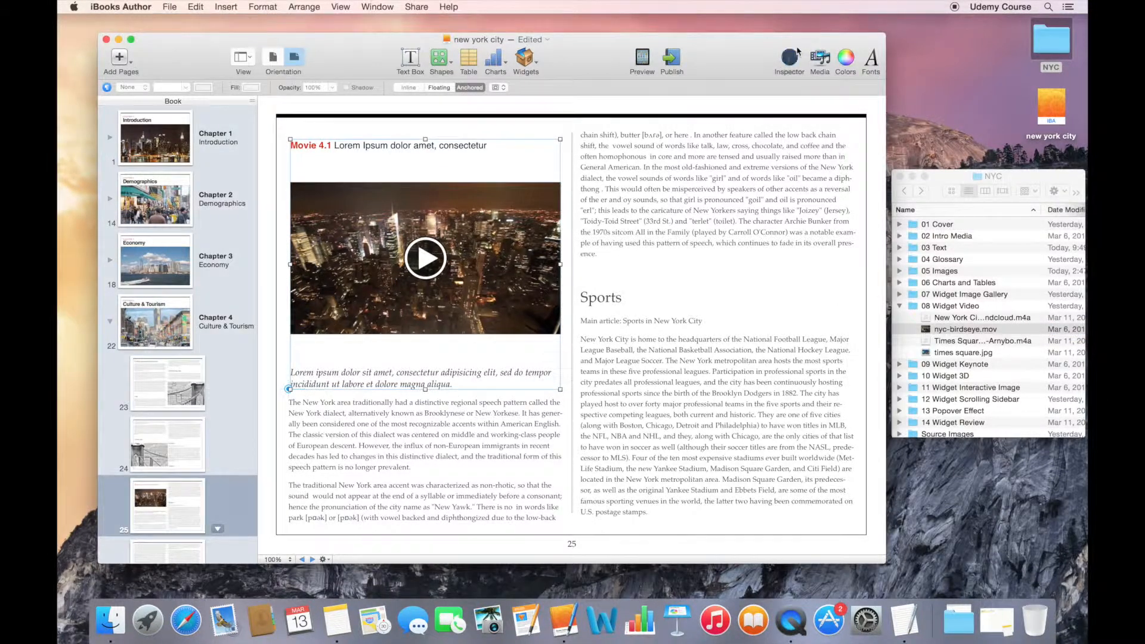
pyautogui.click(795, 53)
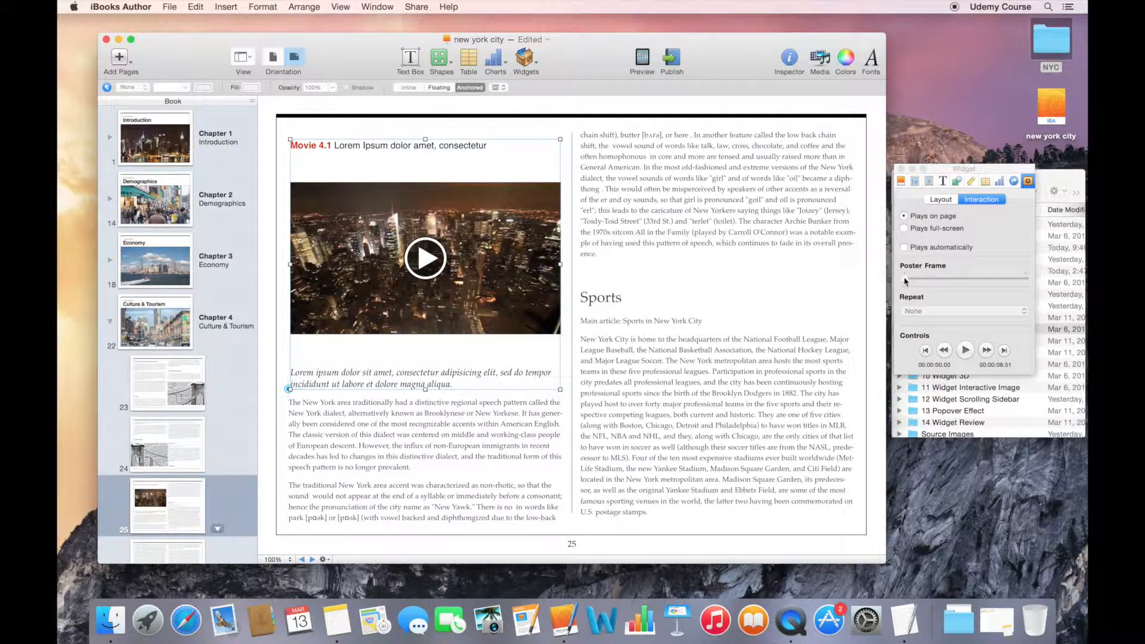
pyautogui.moveTo(904, 281); pyautogui.dragTo(959, 286)
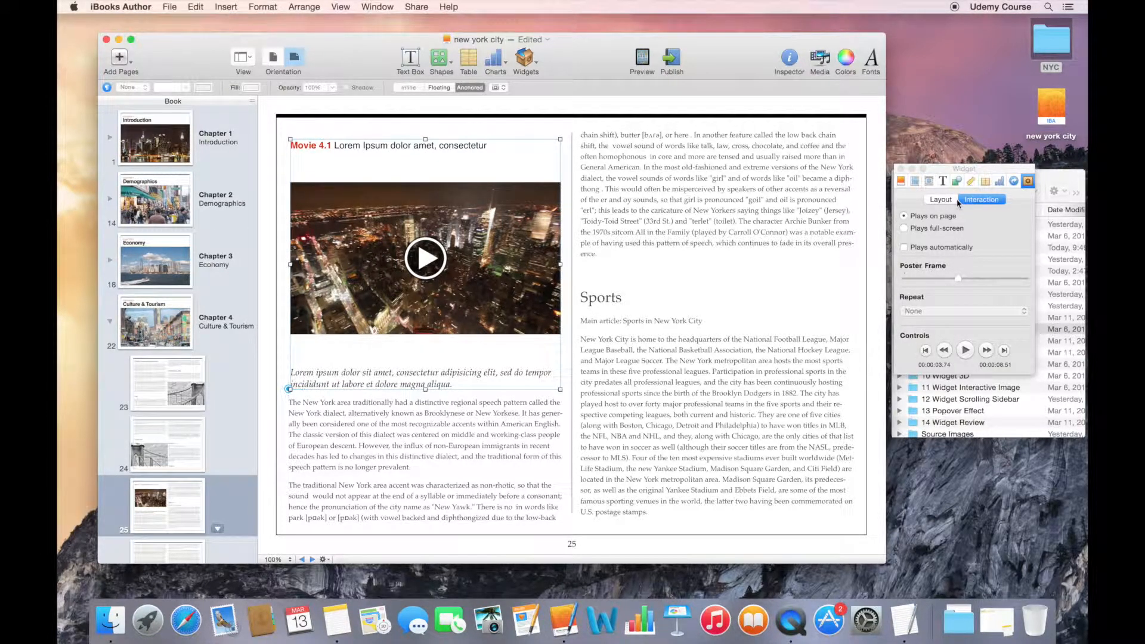
# Set the movie widget's layout to Top and enable its background with a 22 pt margin
pyautogui.click(941, 200)
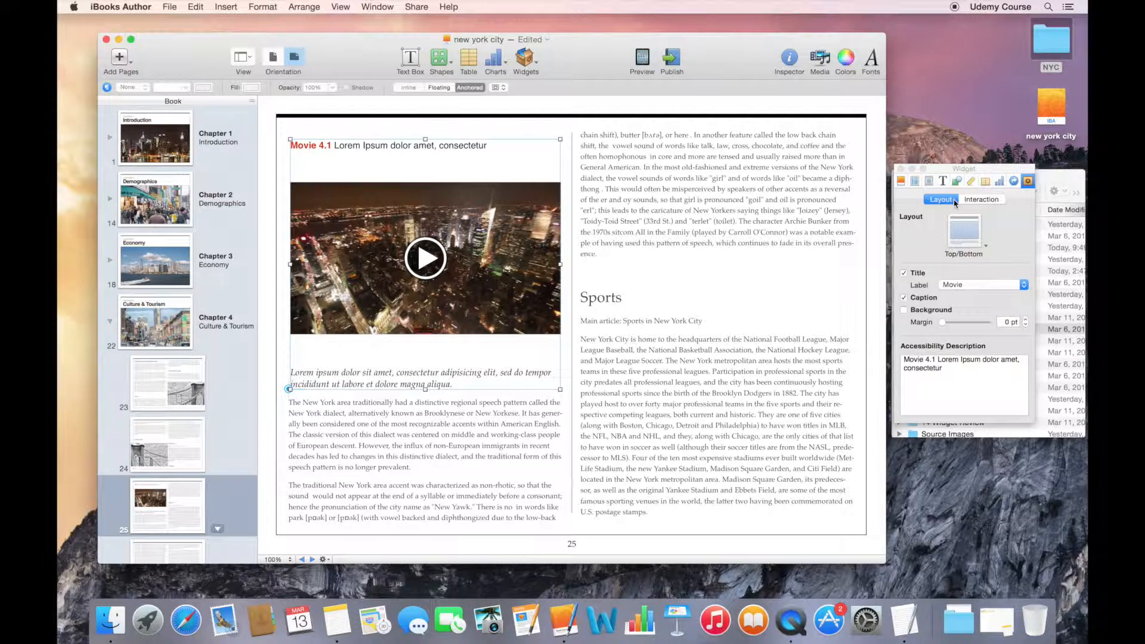
pyautogui.click(983, 242)
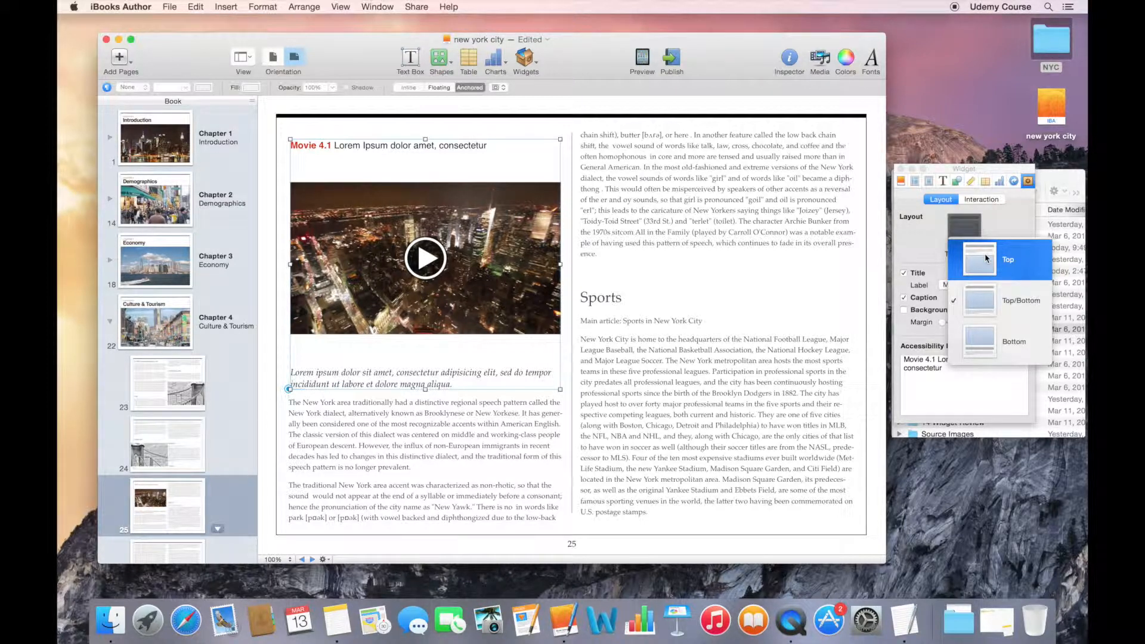
pyautogui.click(985, 257)
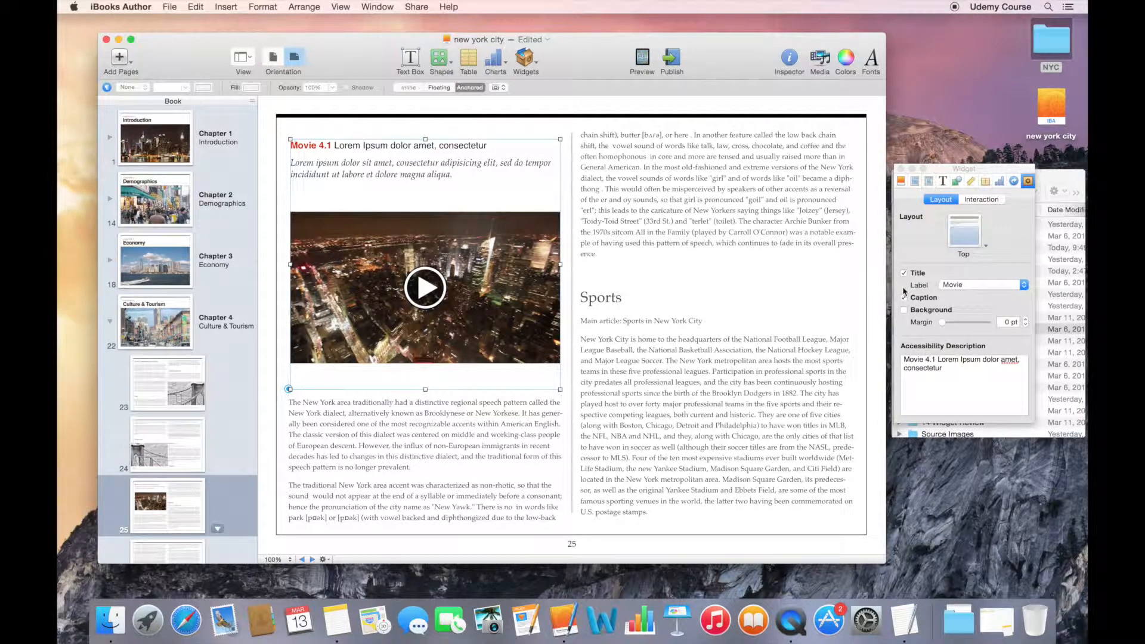
pyautogui.click(937, 312)
pyautogui.moveTo(940, 323); pyautogui.dragTo(952, 327)
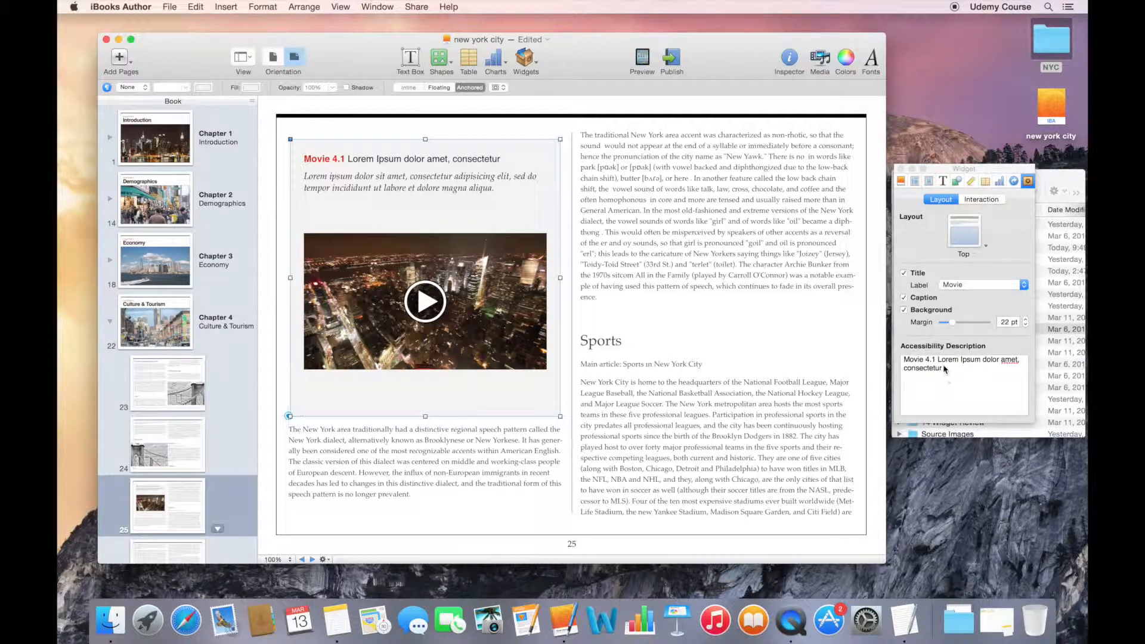
# Replace the movie widget's placeholder title with "New York City at Night"
pyautogui.doubleClick(469, 163)
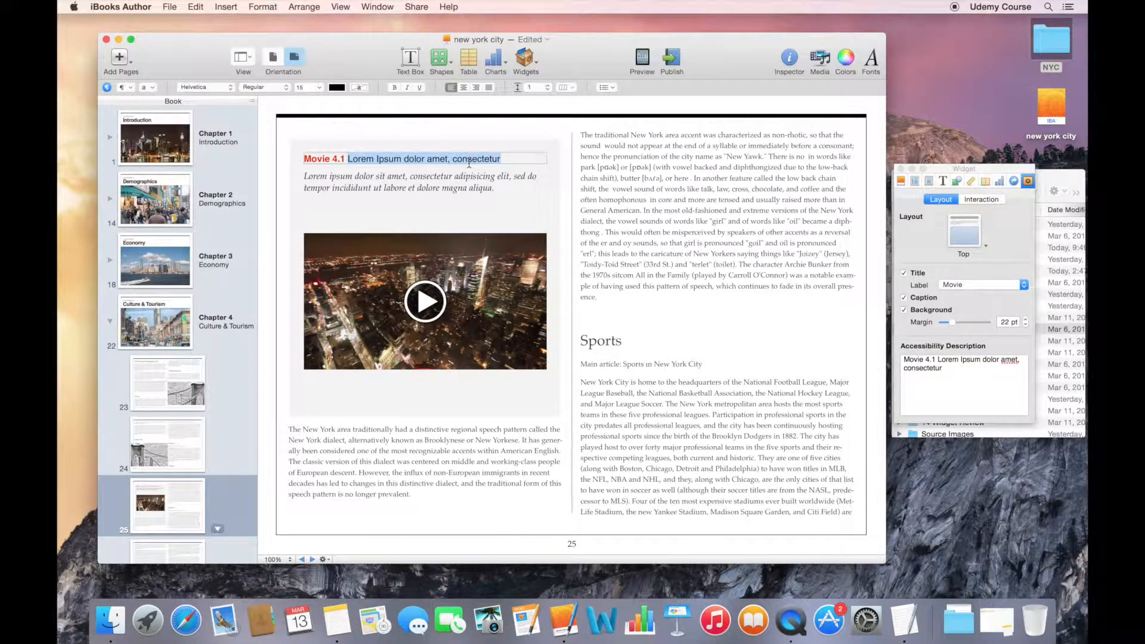
pyautogui.write('New York Ci')
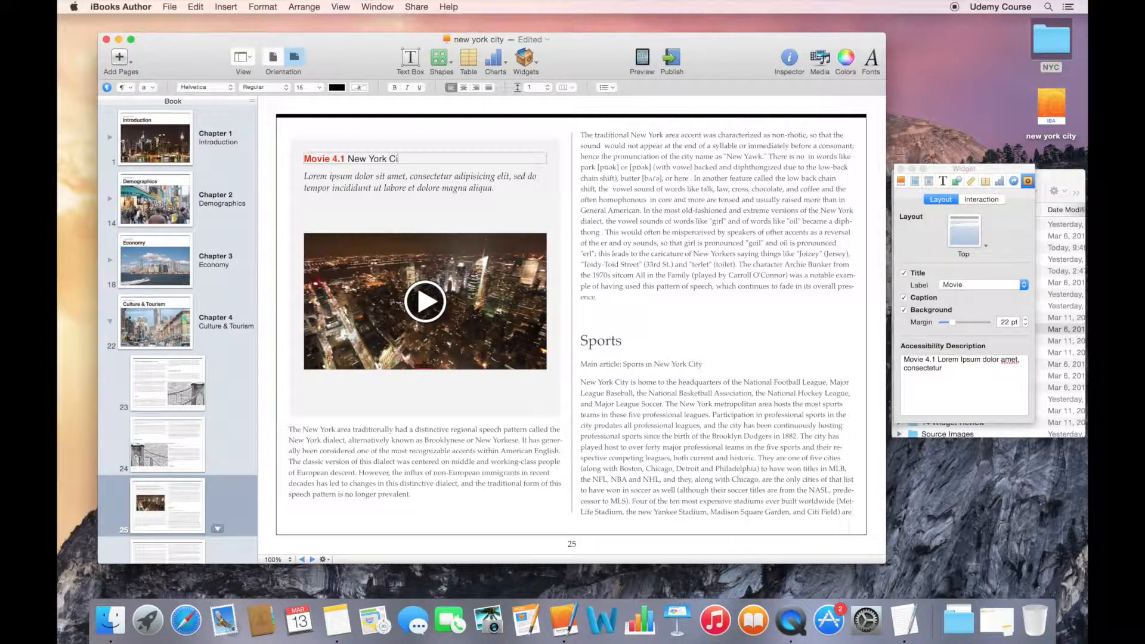
pyautogui.write('ty at Night')
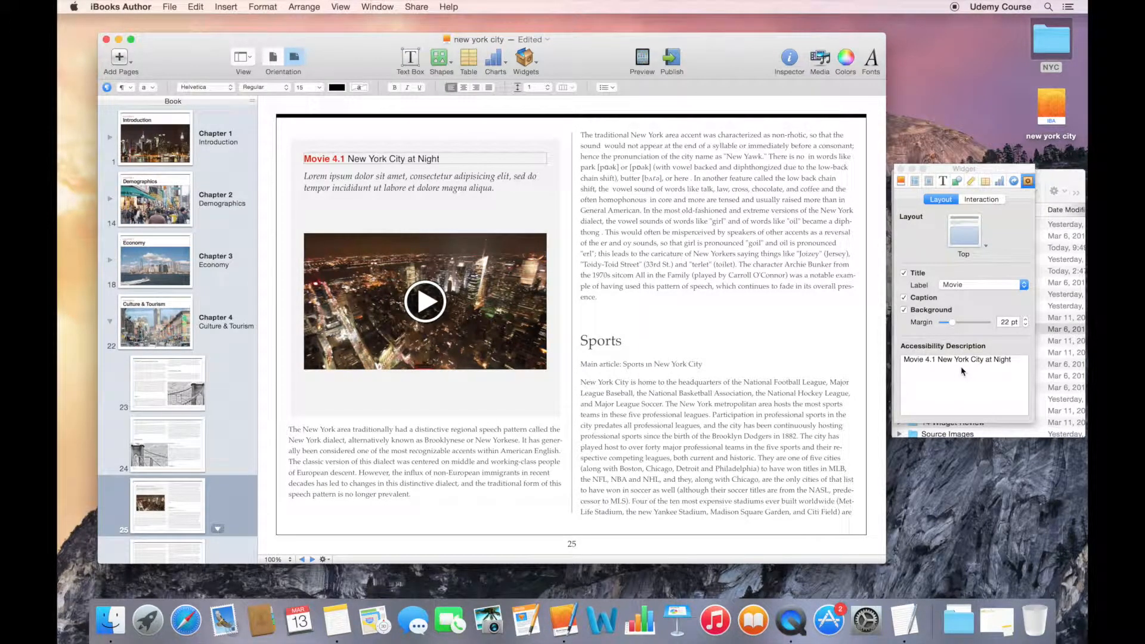
# Turn off the caption of the movie widget
pyautogui.click(903, 298)
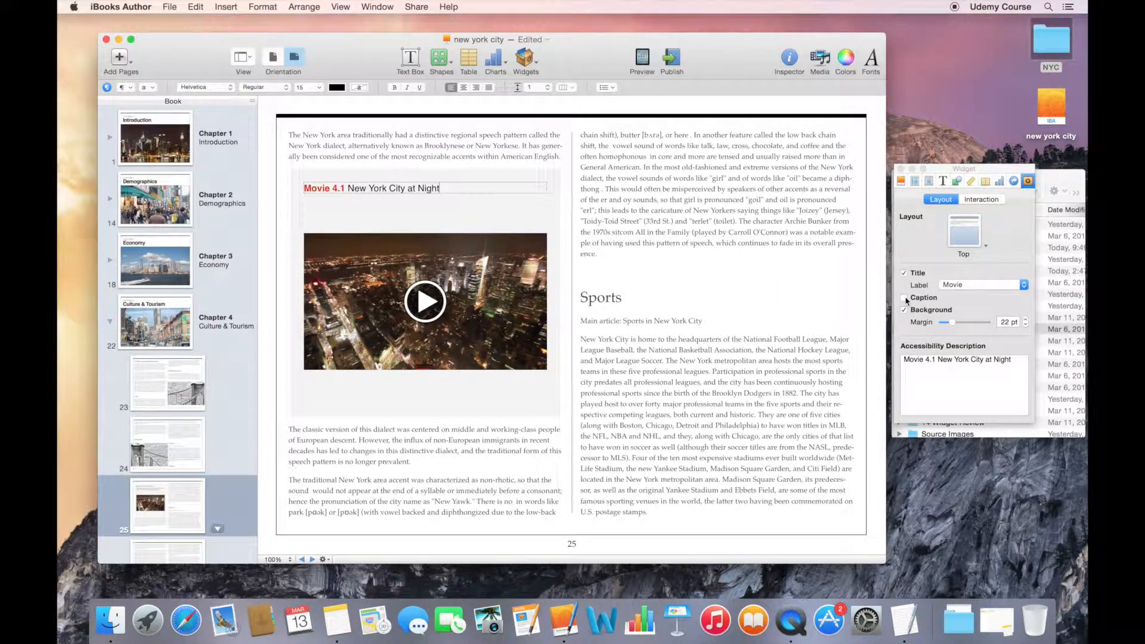
pyautogui.click(453, 258)
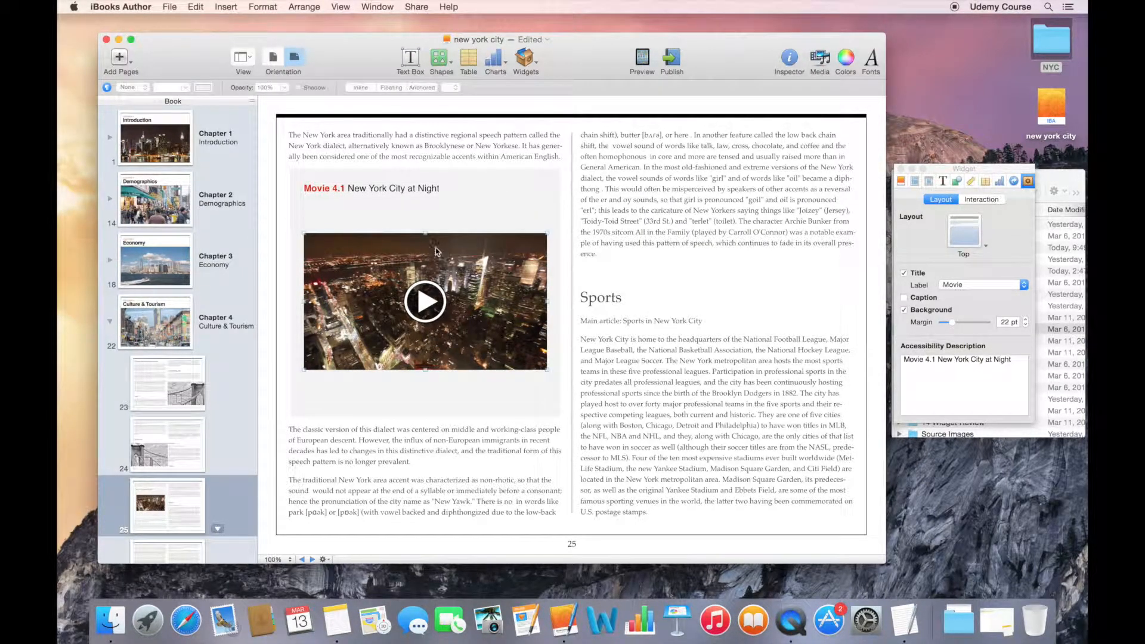
pyautogui.click(407, 190)
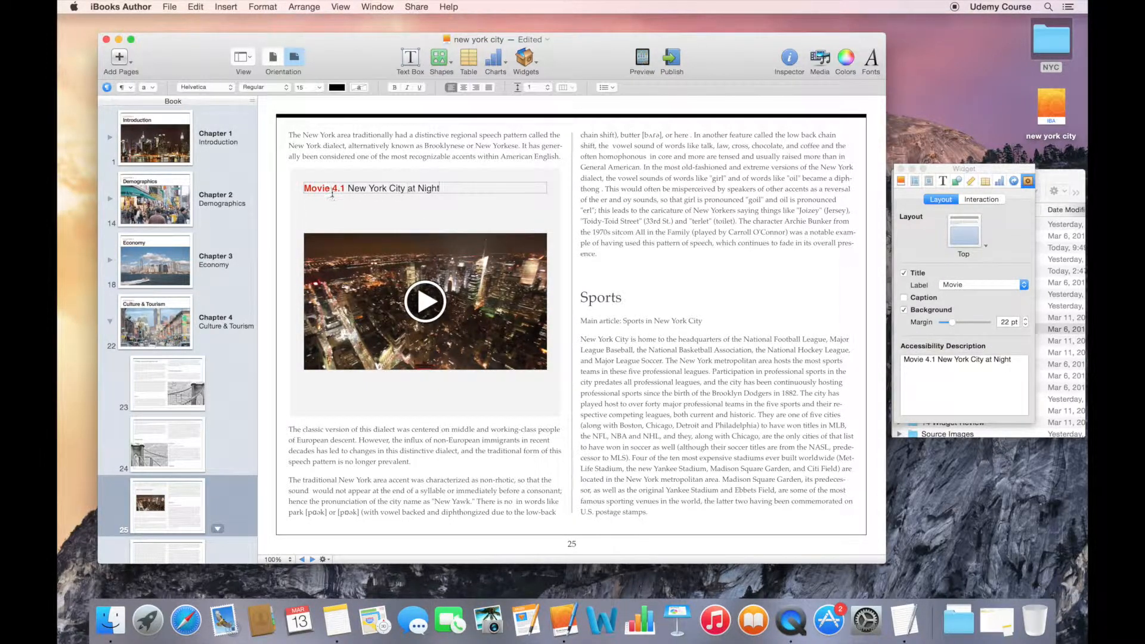
# Shorten the movie widget to fit the title and video, and move it to the head of the first column
pyautogui.click(340, 242)
pyautogui.moveTo(339, 242); pyautogui.dragTo(344, 246)
pyautogui.moveTo(426, 414); pyautogui.dragTo(428, 359)
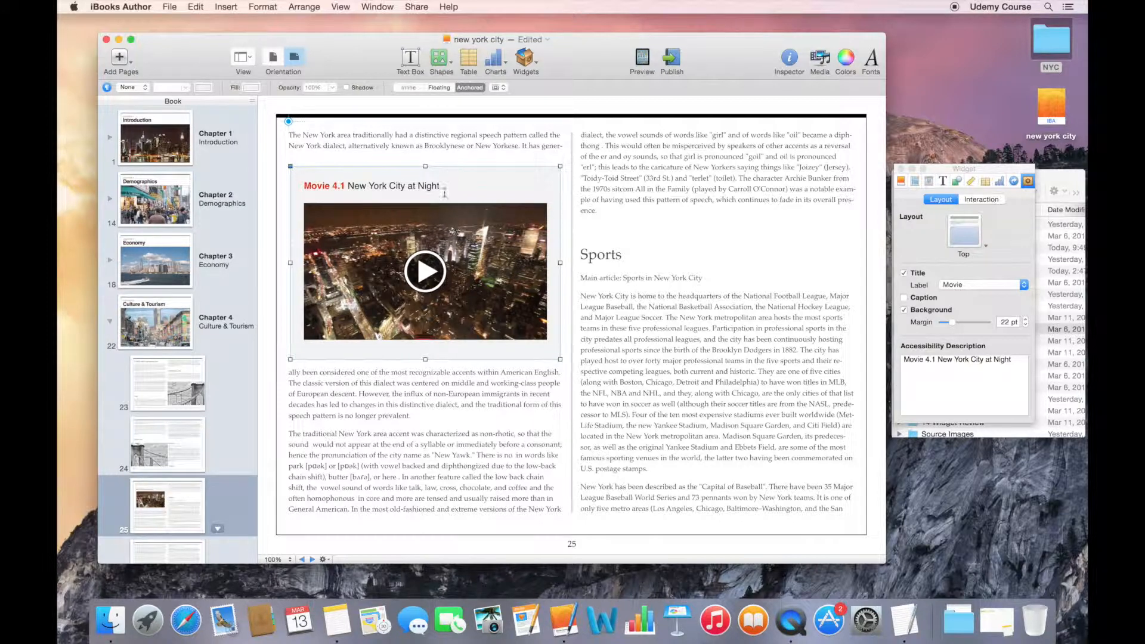
pyautogui.click(460, 181)
pyautogui.moveTo(460, 182); pyautogui.dragTo(462, 153)
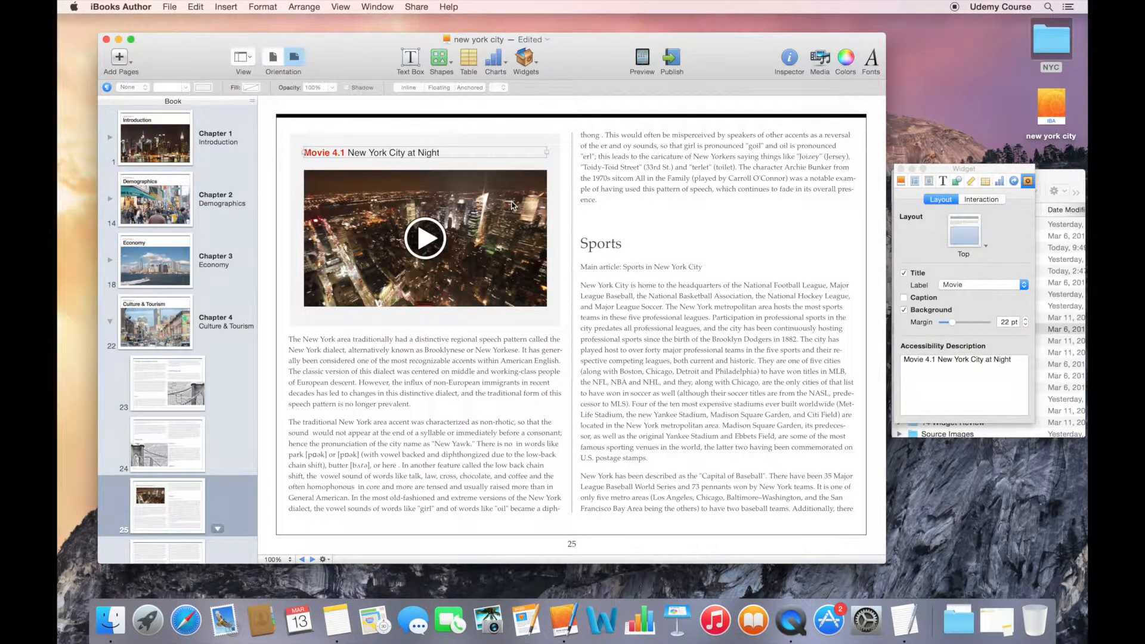
# Show the graphic settings for fill, stroke, shadow and opacity of the movie widget
pyautogui.click(560, 187)
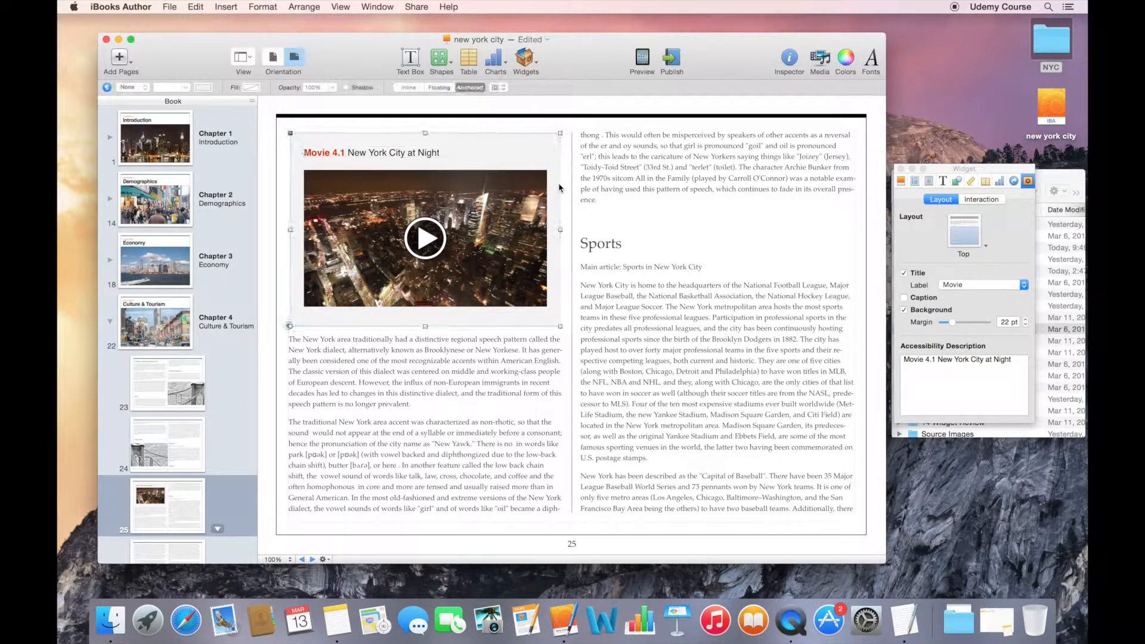
pyautogui.click(957, 182)
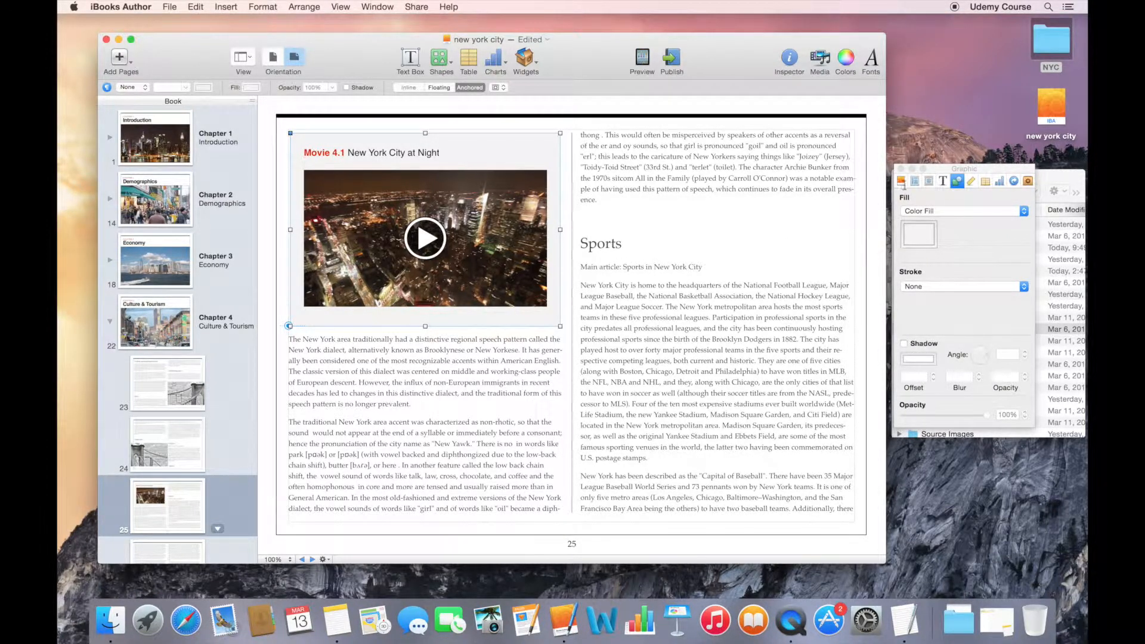
# Add the Times Square .m4a audio file from Finder to the page and move its widget to the upper corner of the second column
pyautogui.click(1050, 181)
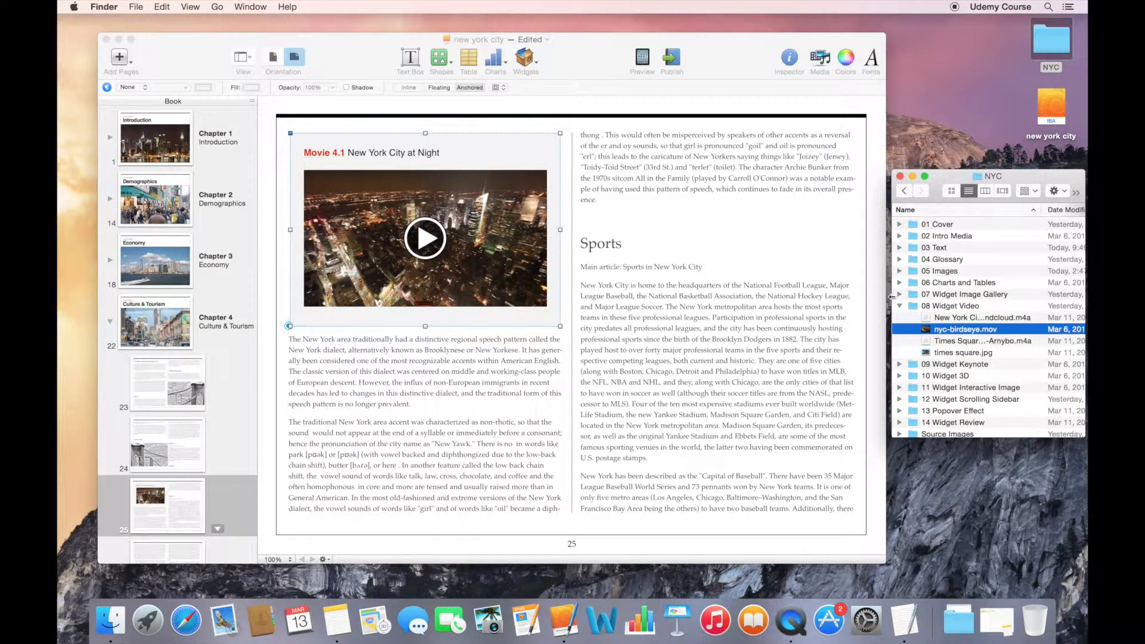
pyautogui.click(937, 340)
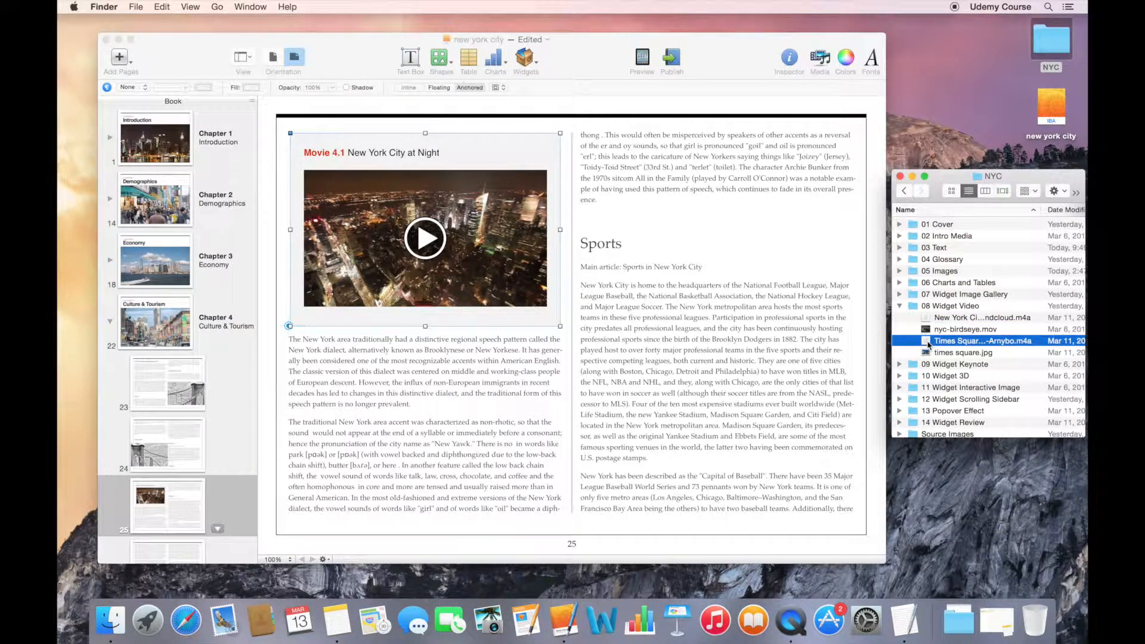
pyautogui.moveTo(928, 345); pyautogui.dragTo(763, 417)
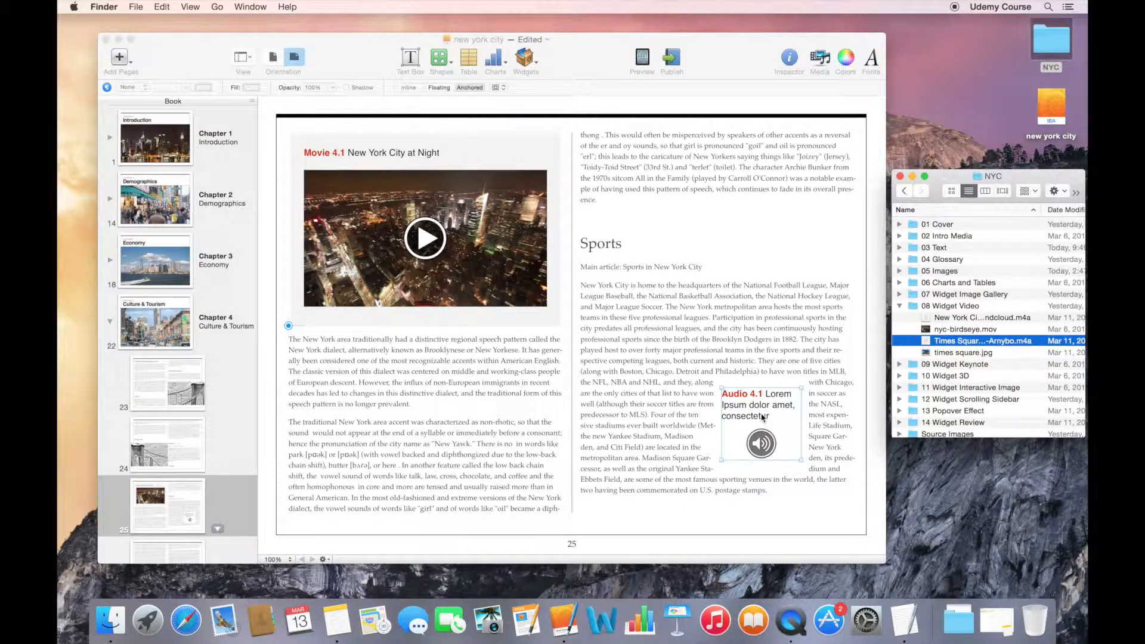
pyautogui.click(762, 417)
pyautogui.moveTo(762, 418); pyautogui.dragTo(806, 163)
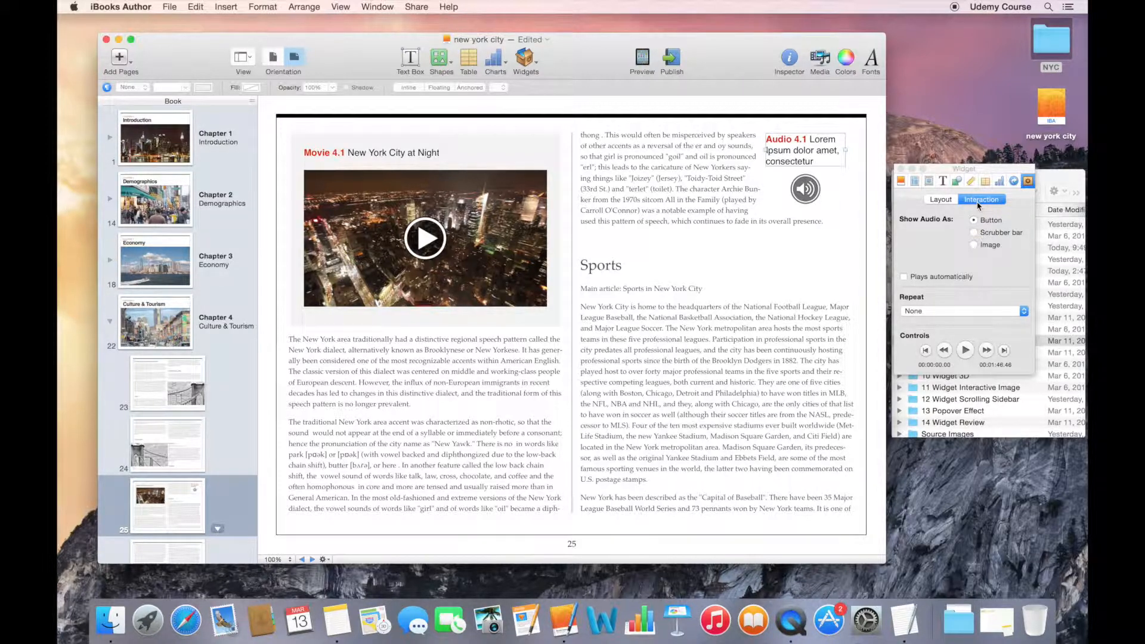
# Show the audio widget as an image, after trying the scrubber bar, and shift it inside the second column's margin
pyautogui.click(974, 233)
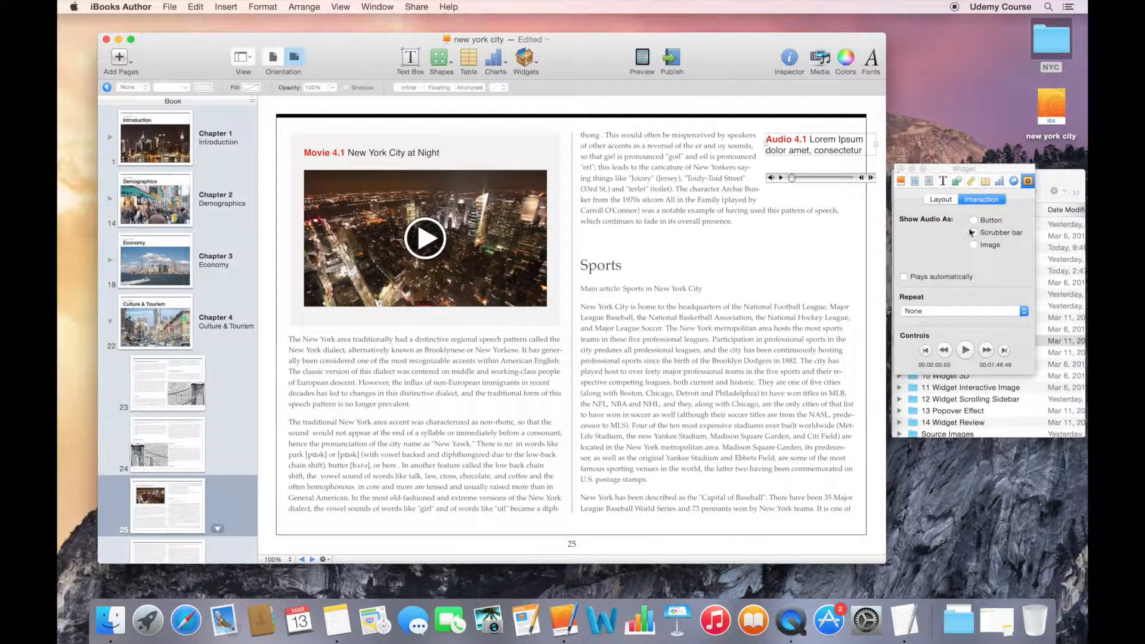
pyautogui.click(974, 246)
pyautogui.moveTo(833, 212); pyautogui.dragTo(793, 210)
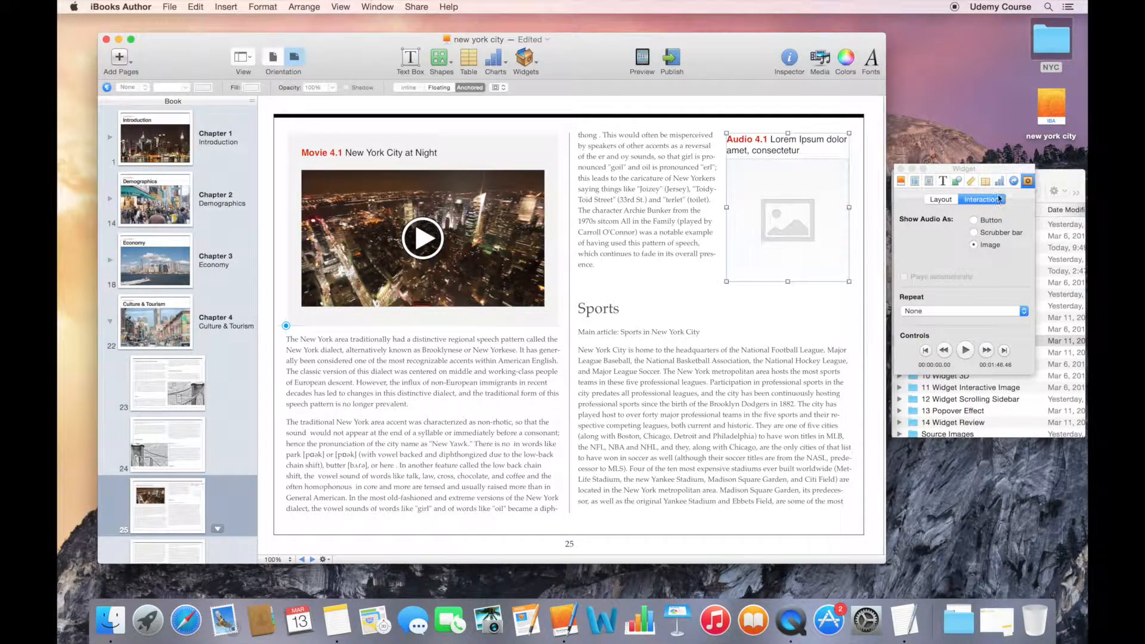
# Place times square.jpg from Finder into the audio widget's image placeholder
pyautogui.click(1043, 184)
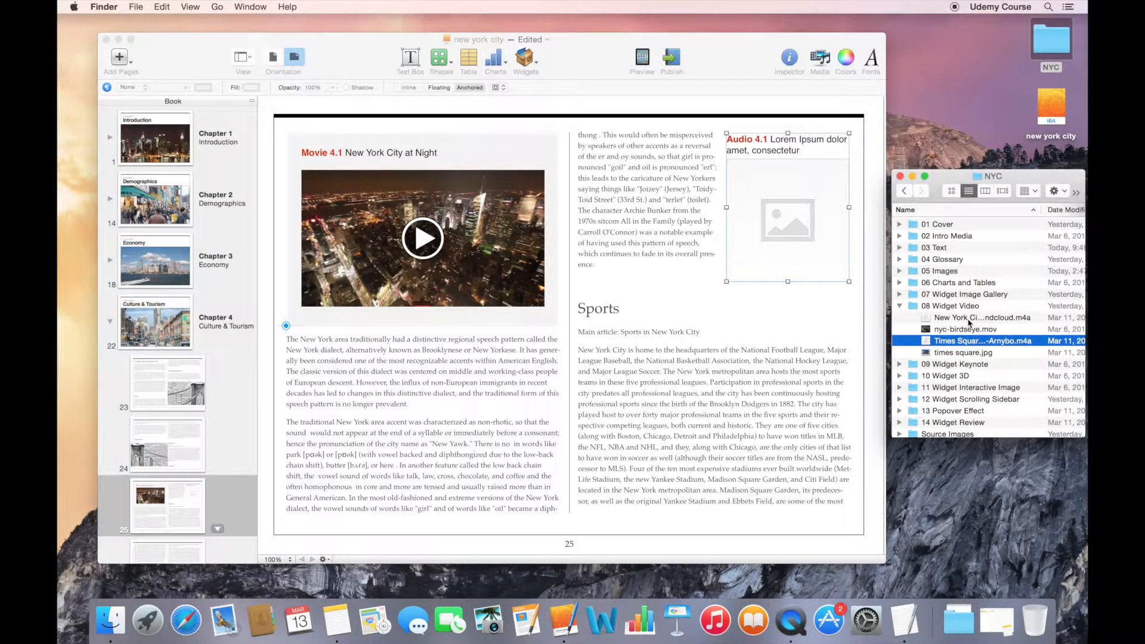
pyautogui.click(963, 353)
pyautogui.moveTo(899, 332); pyautogui.dragTo(815, 255)
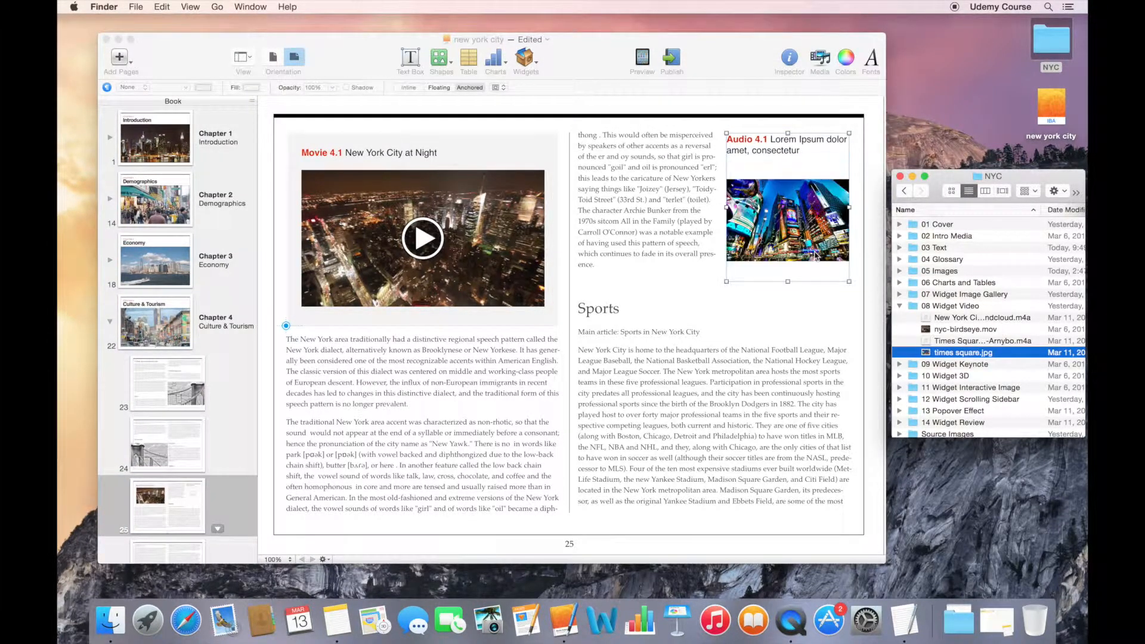
# Replace the audio widget's placeholder title with "Times Square Recording"
pyautogui.click(784, 152)
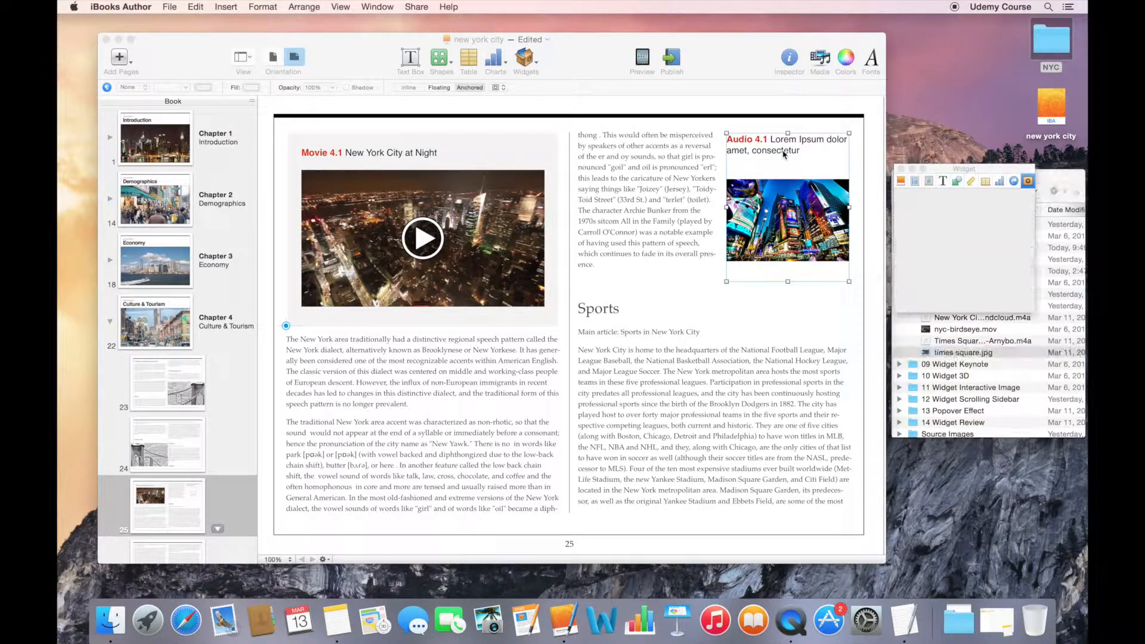
pyautogui.doubleClick(784, 152)
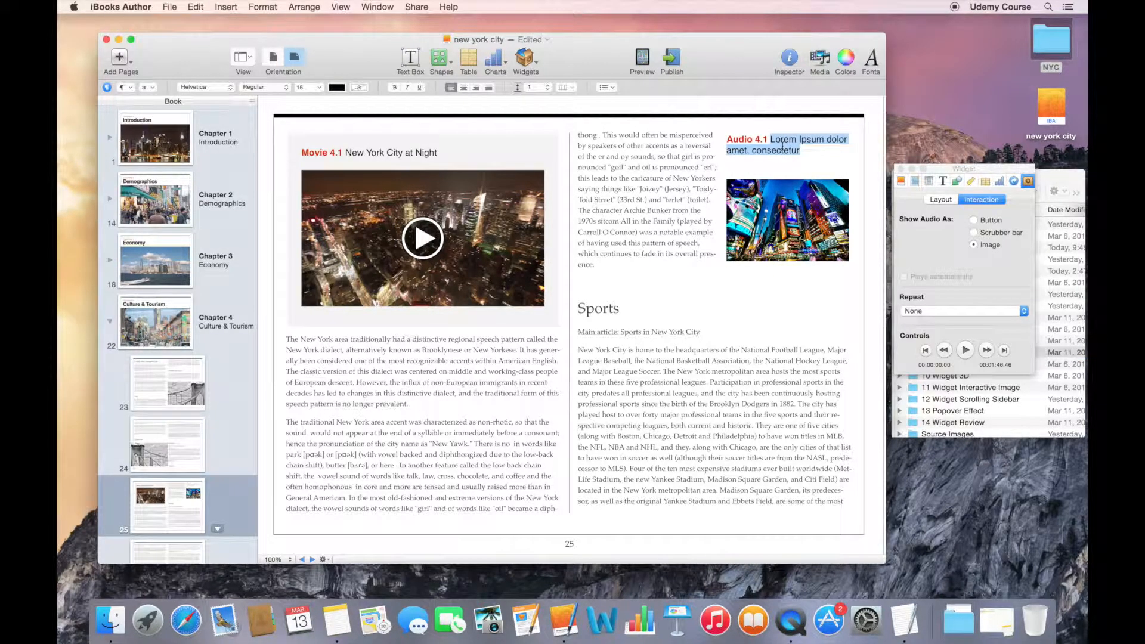
pyautogui.press('BackSpace')
pyautogui.write('Time S')
pyautogui.press('BackSpace')
pyautogui.write('s Saqua')
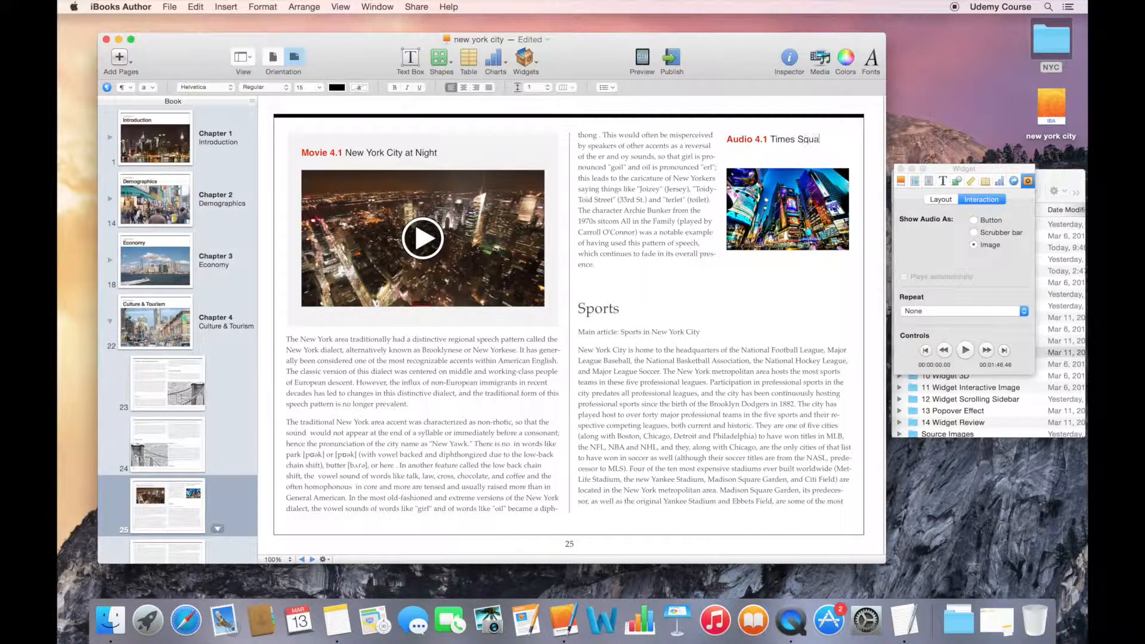
pyautogui.write('re Recro')
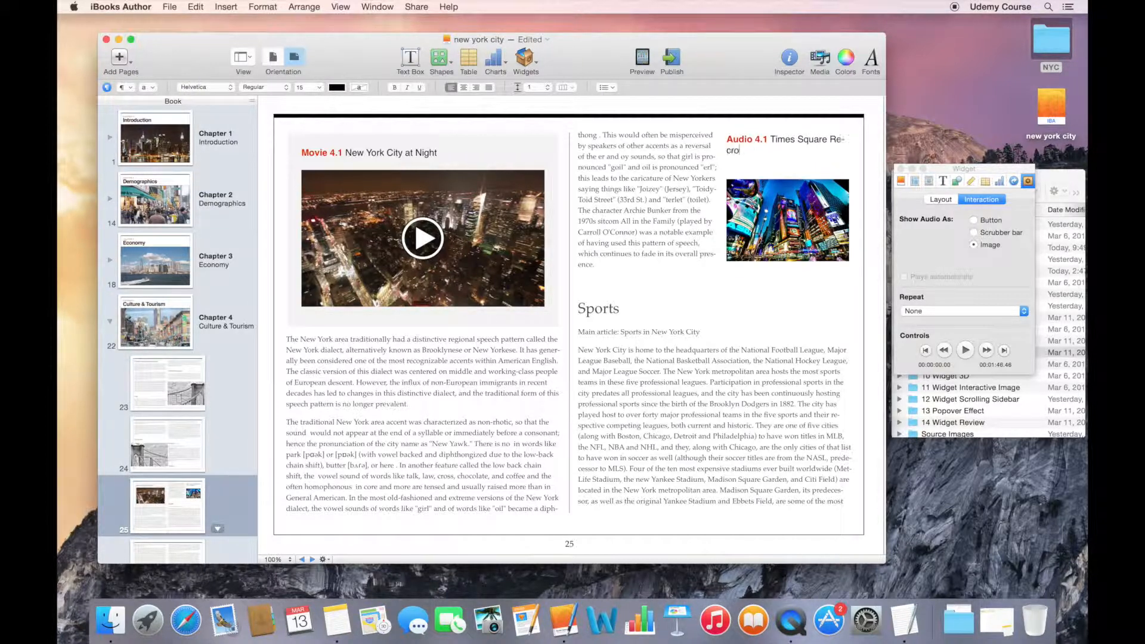
pyautogui.press('BackSpace')
pyautogui.press('BackSpace')
pyautogui.write('ording')
pyautogui.click(775, 293)
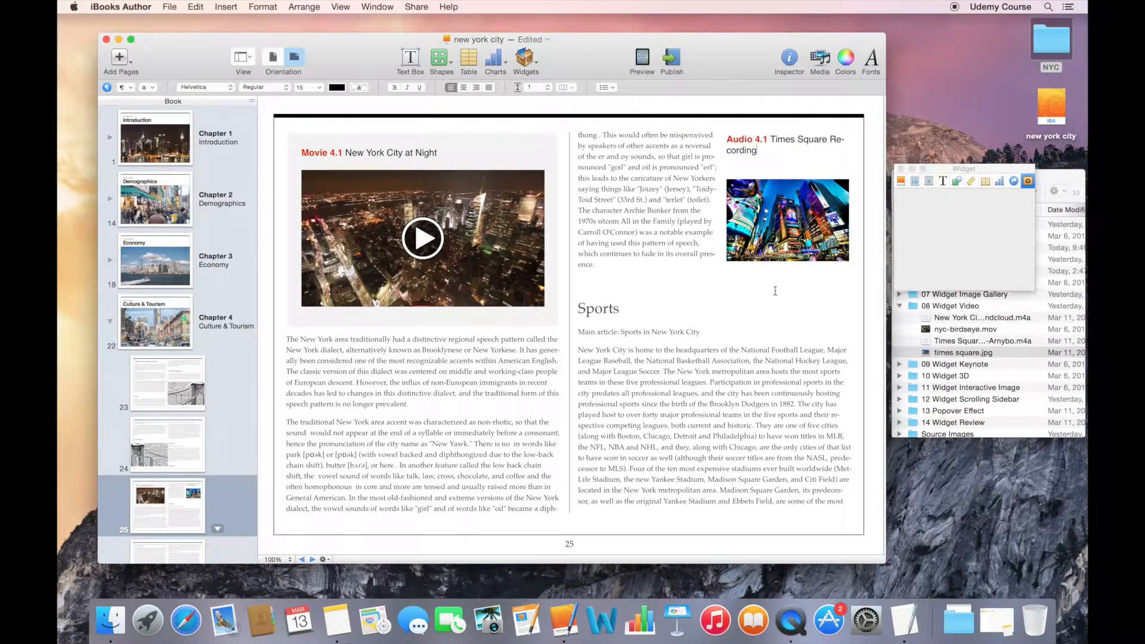
# Show the audio widget's repeat options and its layout settings for title, caption and background
pyautogui.click(778, 242)
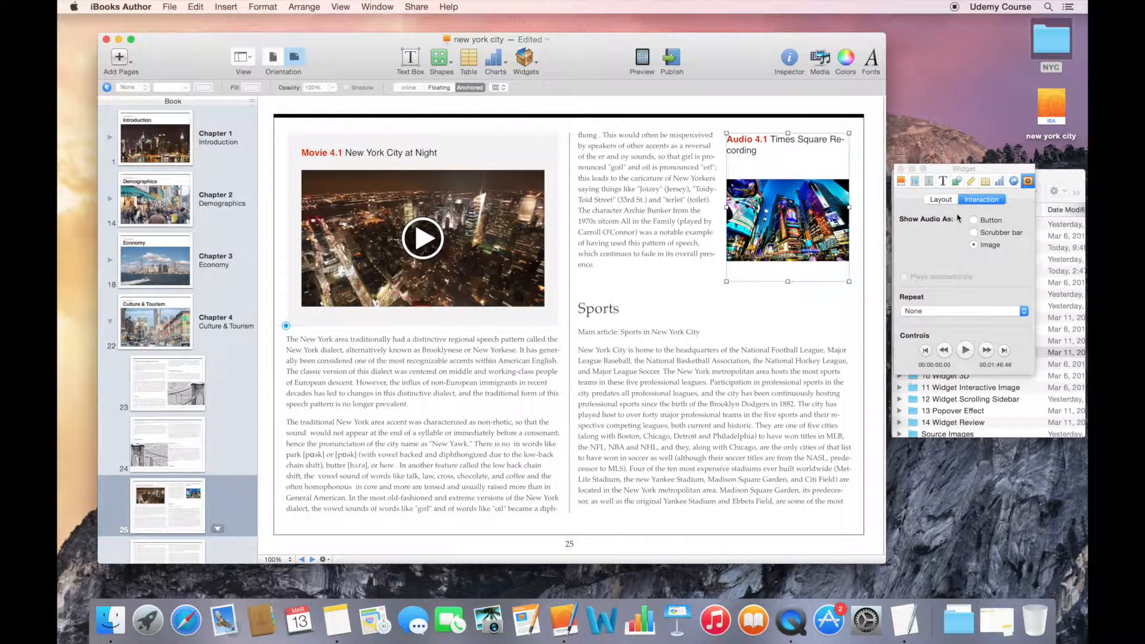
pyautogui.click(938, 309)
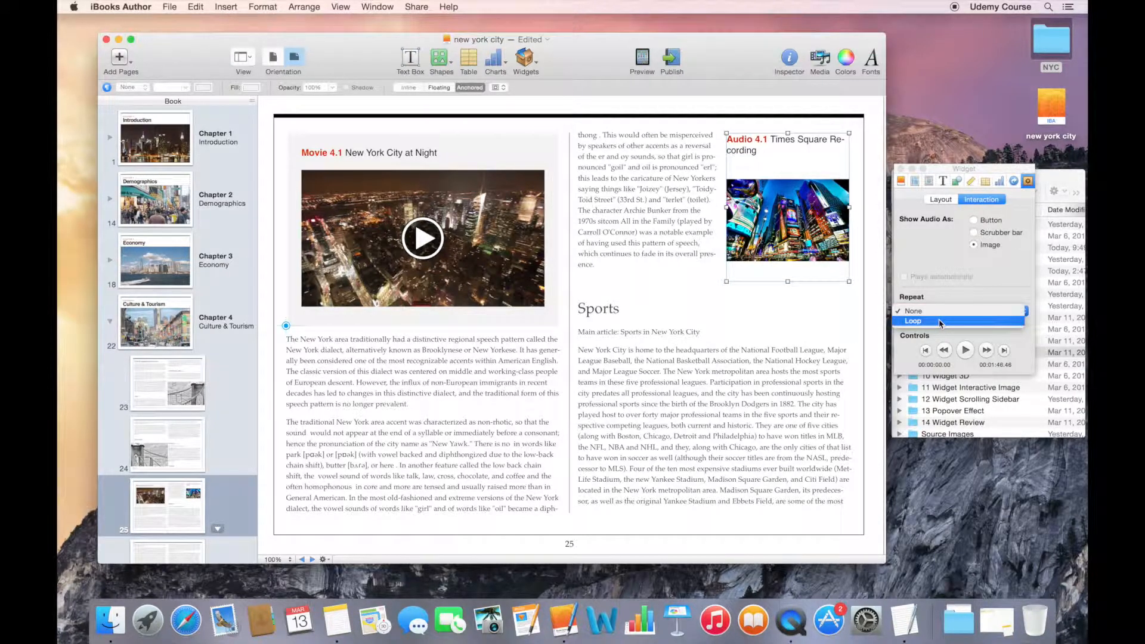
pyautogui.click(944, 202)
pyautogui.click(945, 202)
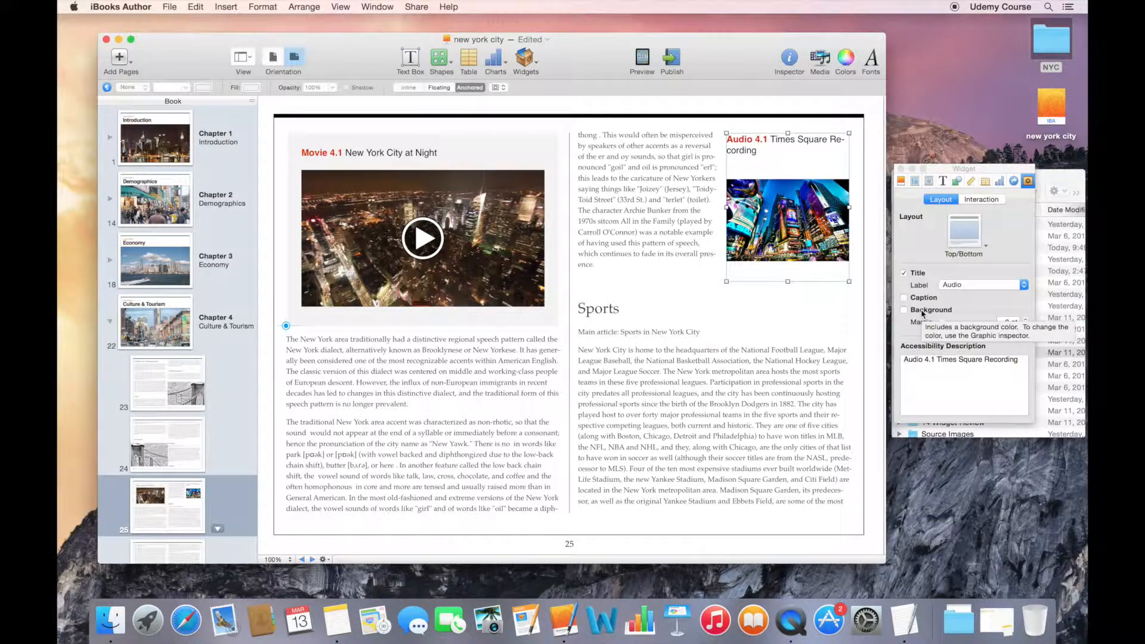
# Preview only the current section of the book in iBooks
pyautogui.click(635, 232)
pyautogui.click(642, 54)
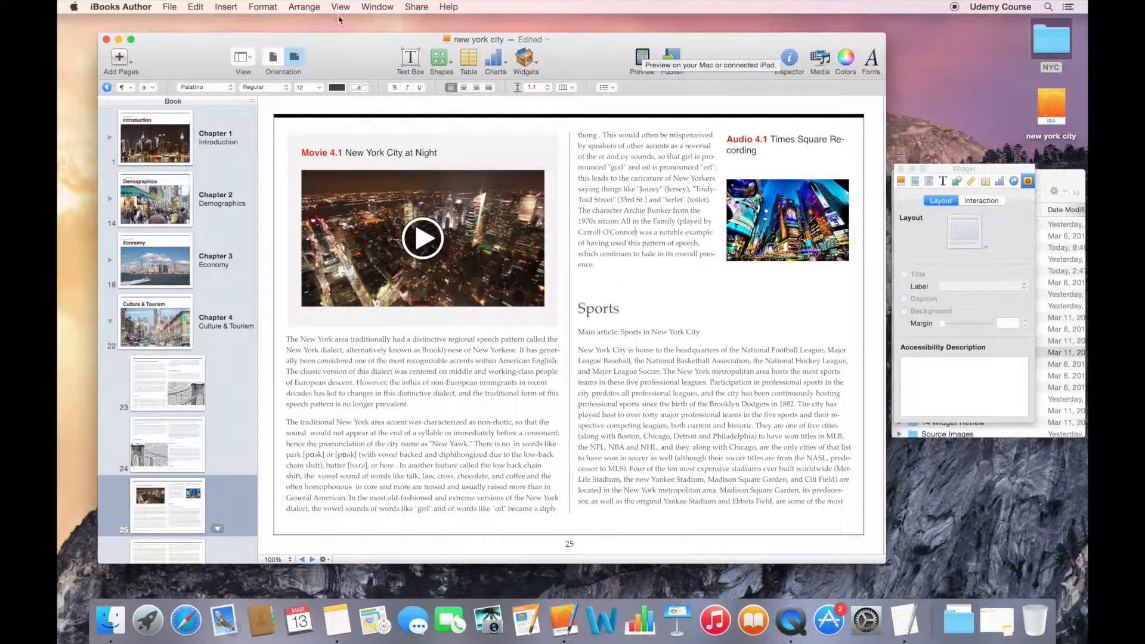
pyautogui.click(172, 6)
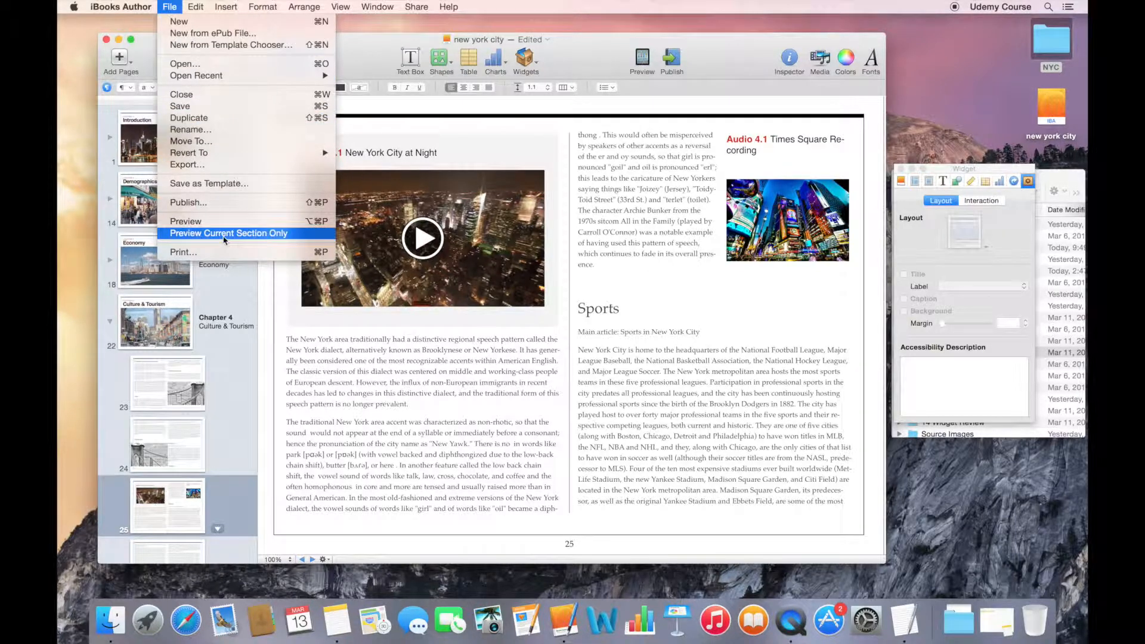
pyautogui.click(224, 234)
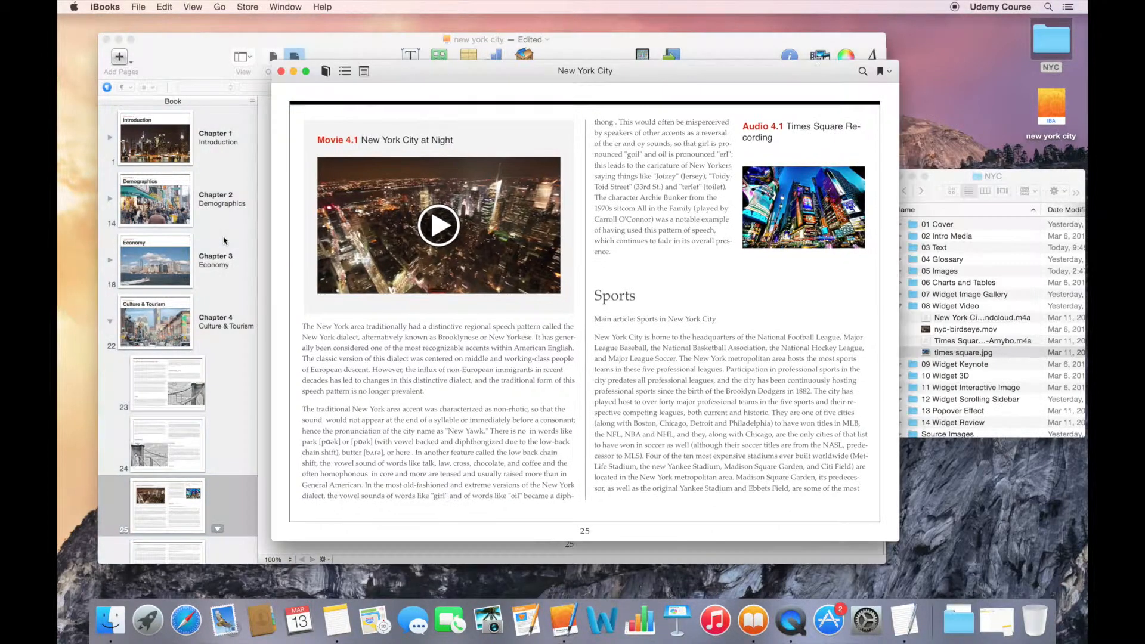
# Play the movie inline and full screen and test the audio image, then close the preview and return to iBooks Author
pyautogui.click(440, 226)
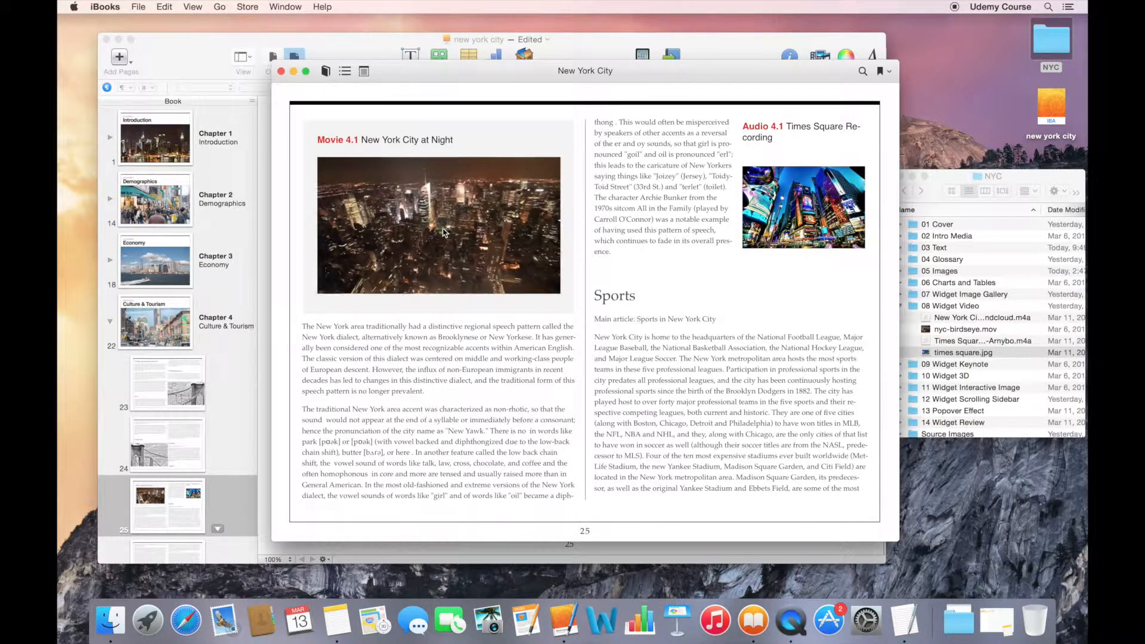
pyautogui.doubleClick(443, 232)
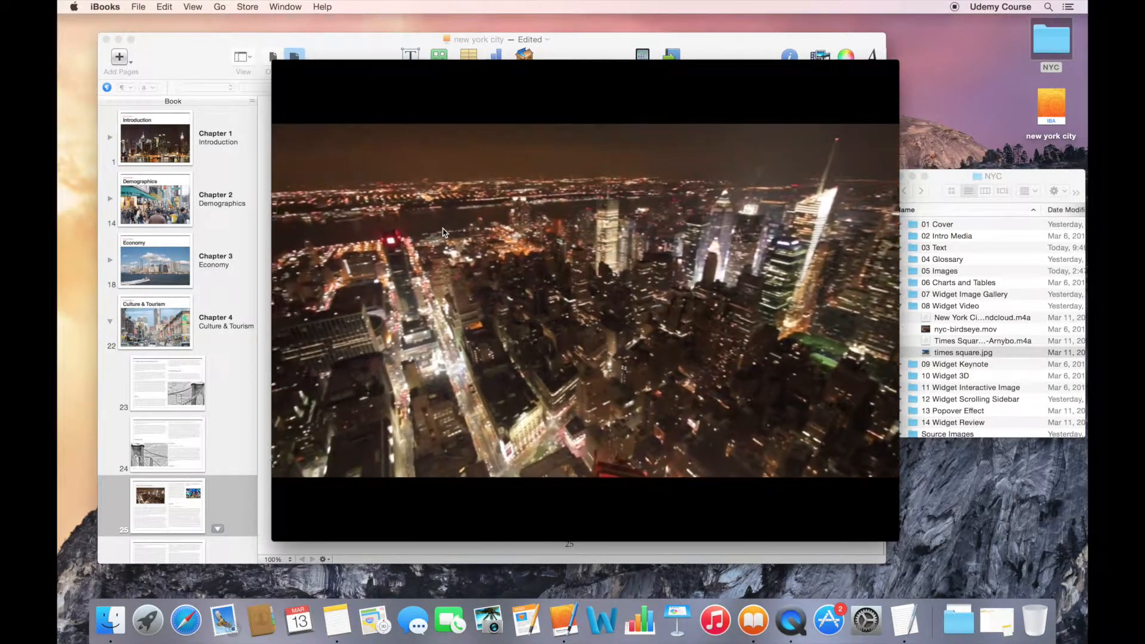
pyautogui.doubleClick(443, 232)
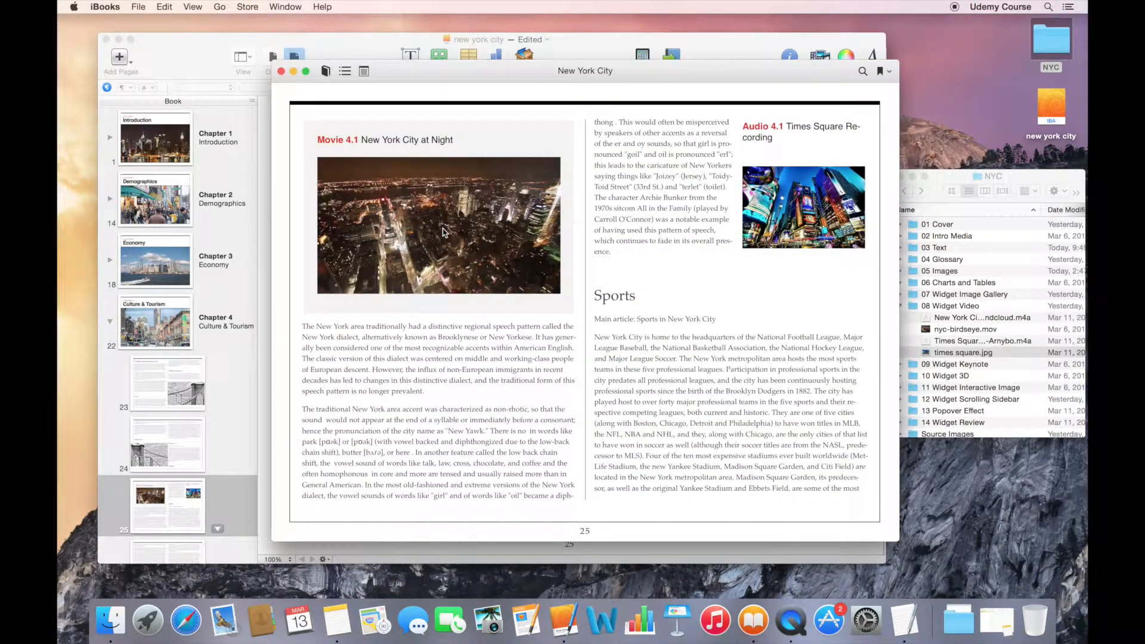
pyautogui.click(797, 208)
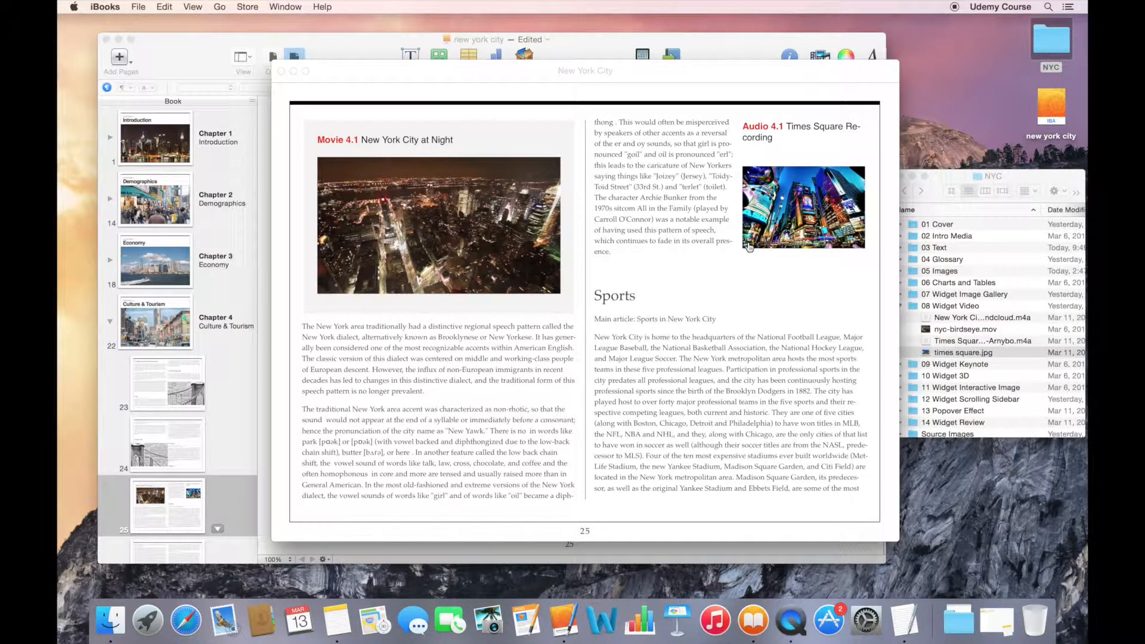
pyautogui.press('super+w')
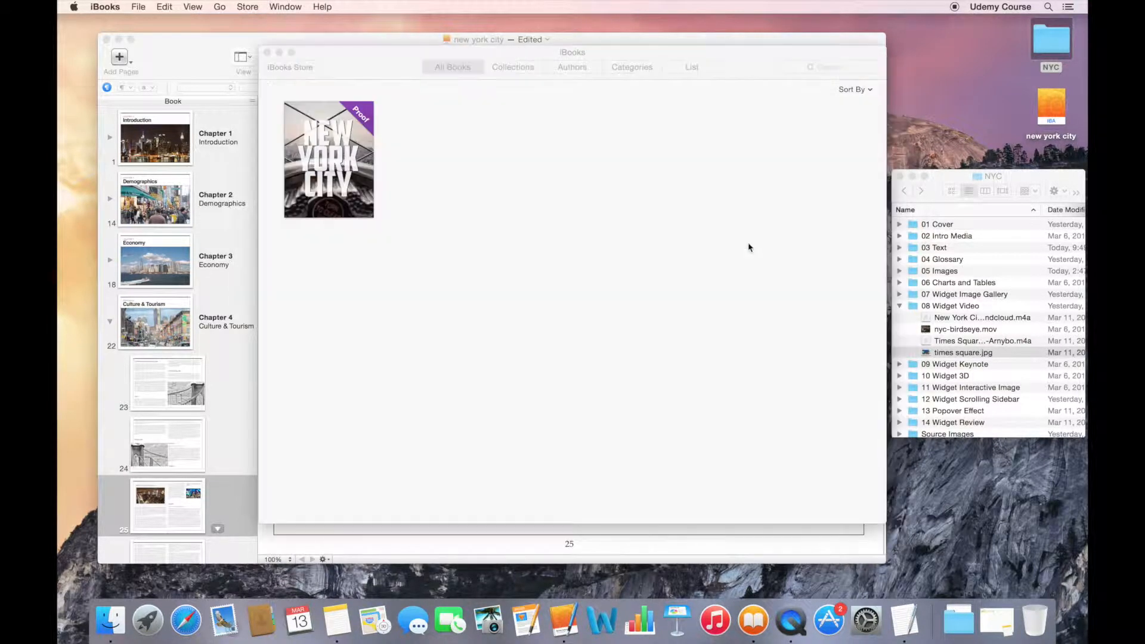
pyautogui.click(222, 70)
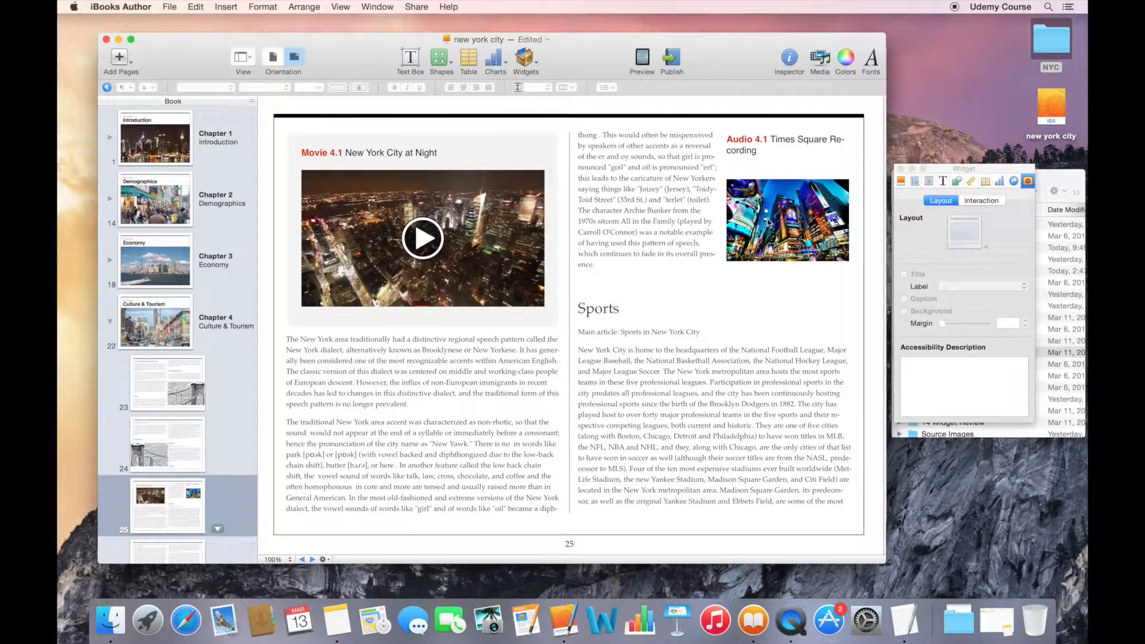
# Show the Times Square audio widget as a button instead of an image
pyautogui.click(769, 222)
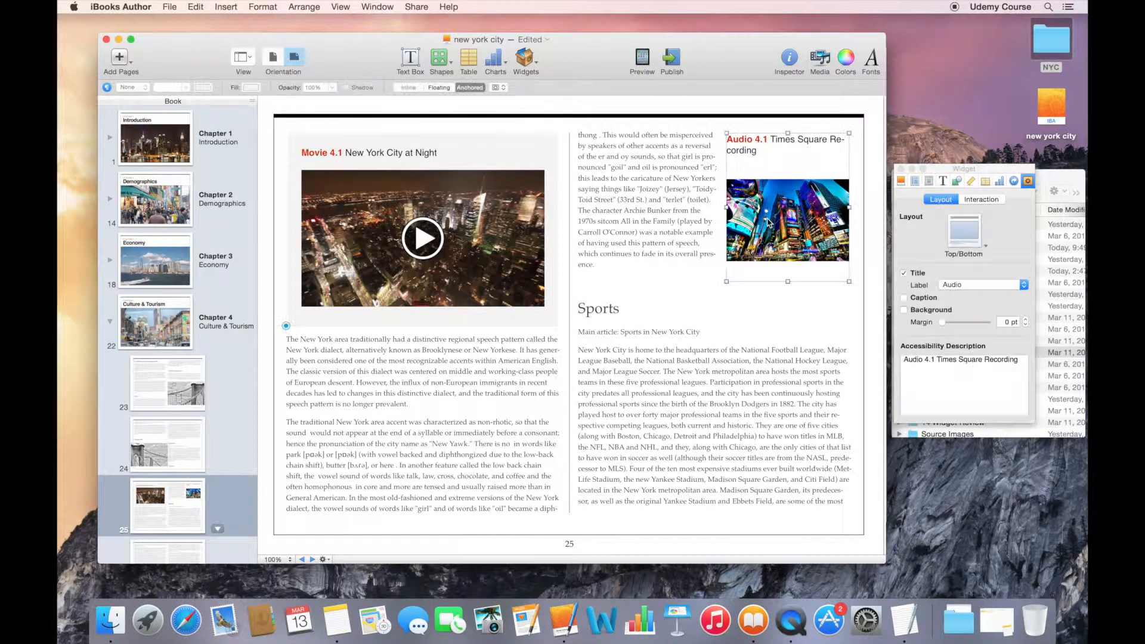
pyautogui.click(978, 200)
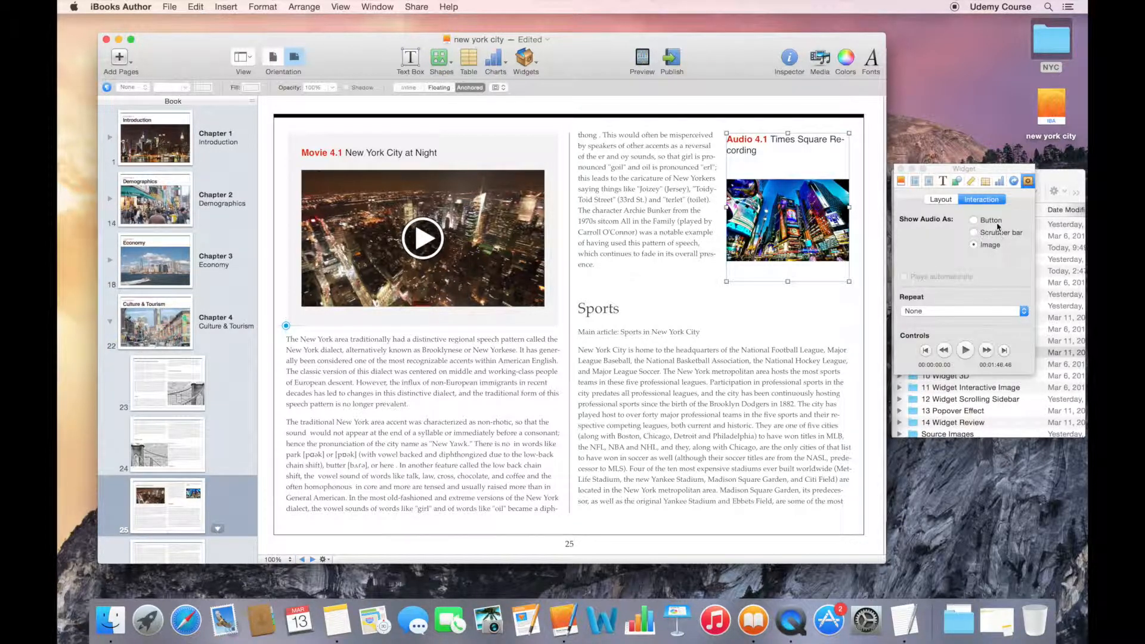
pyautogui.click(973, 220)
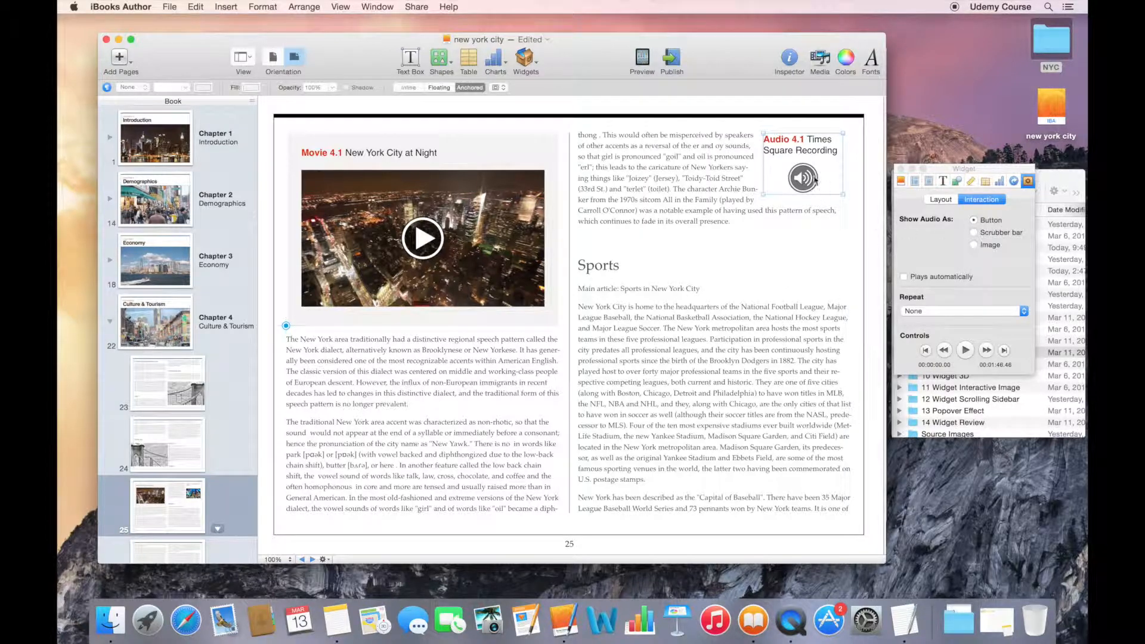